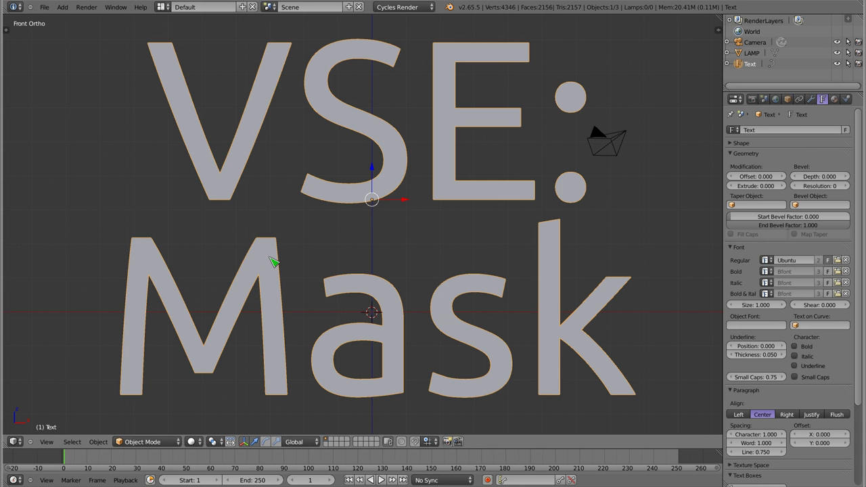
Delete the 'VSE: Mask' text object and switch the render engine from Cycles to Blender Render
key(x)
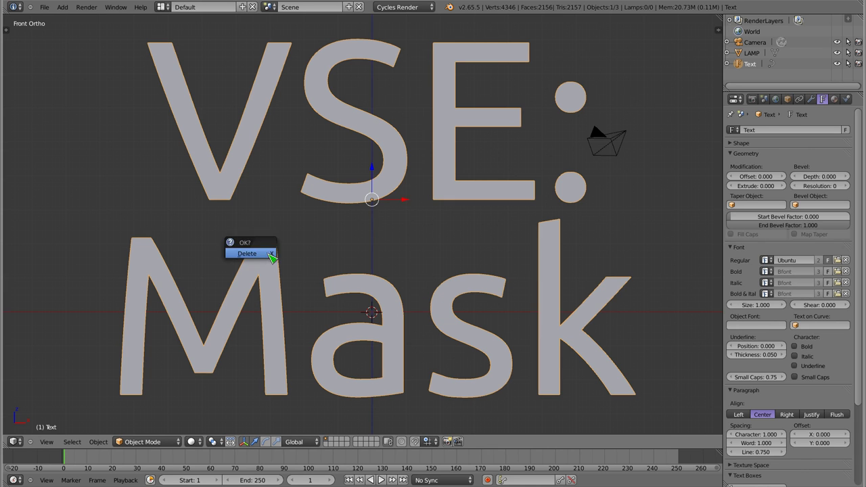
click(271, 259)
click(396, 8)
click(399, 29)
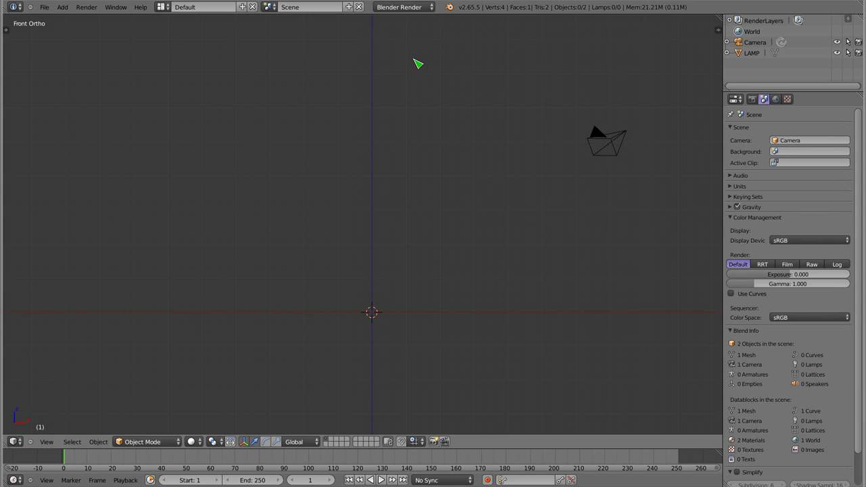
Visit the Video Editing layout and browse its Add strip menu without adding anything
click(162, 7)
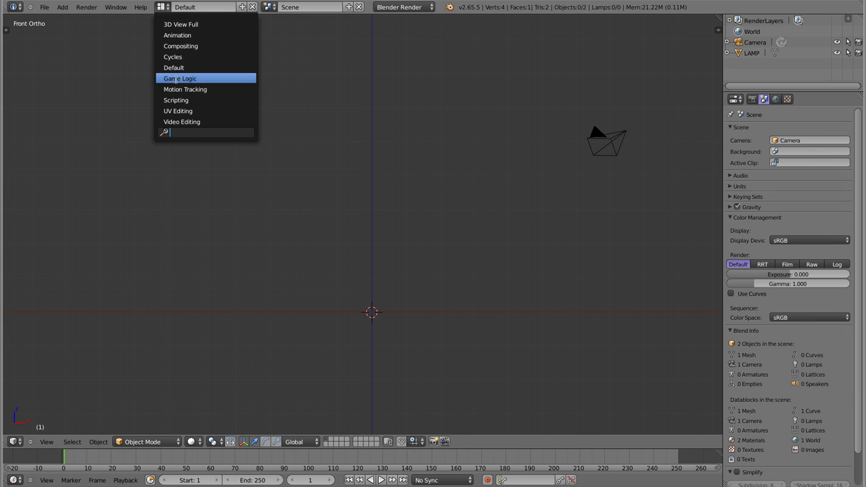
click(208, 122)
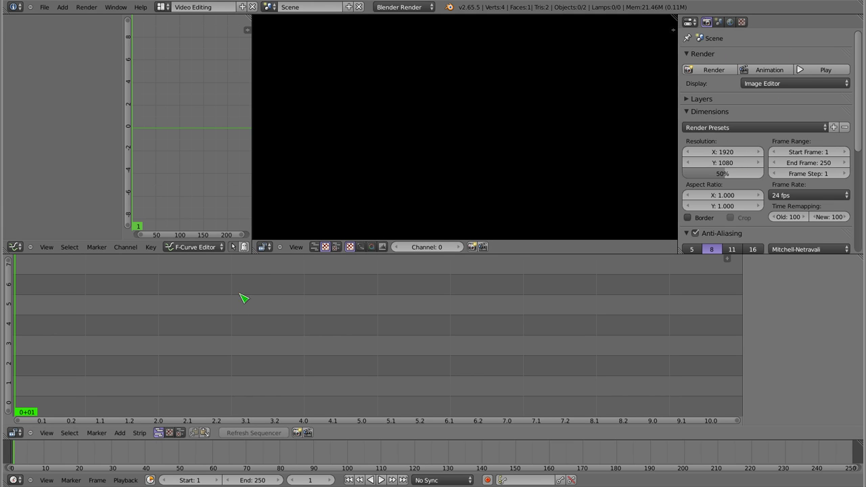
key(shift+a)
key(shift+a)
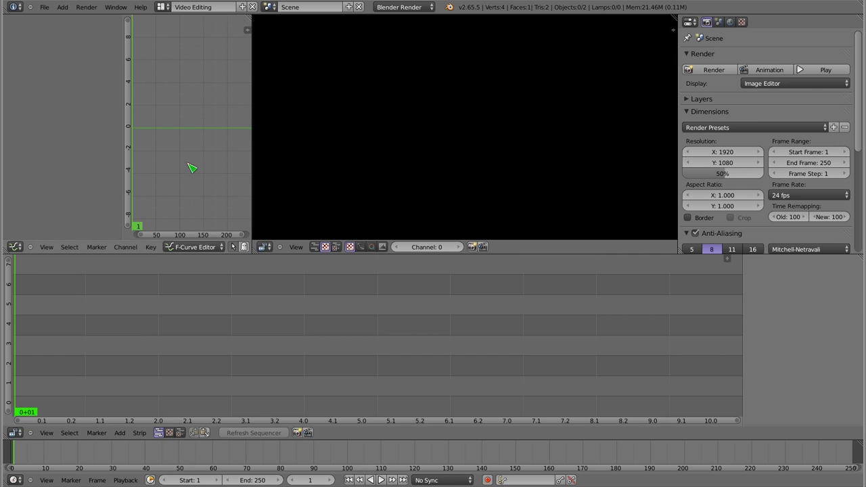
click(162, 7)
In the Compositing layout, enable Use Nodes, then try out and discard a Mask node
click(167, 46)
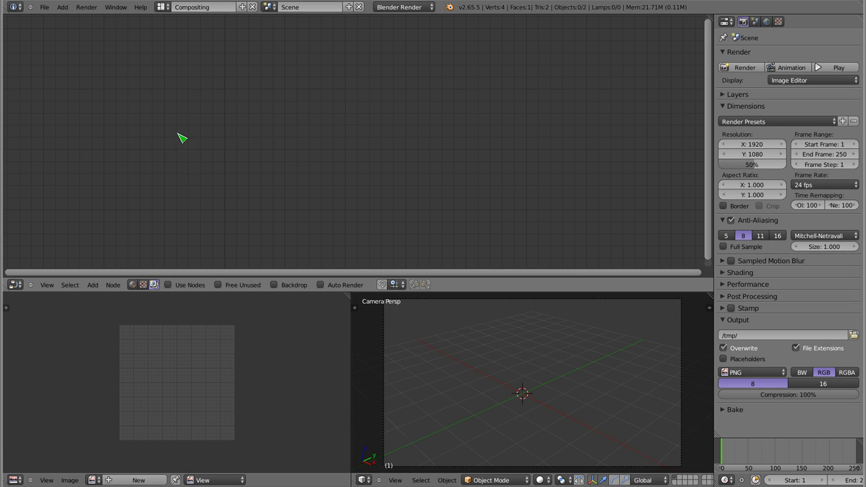
click(163, 285)
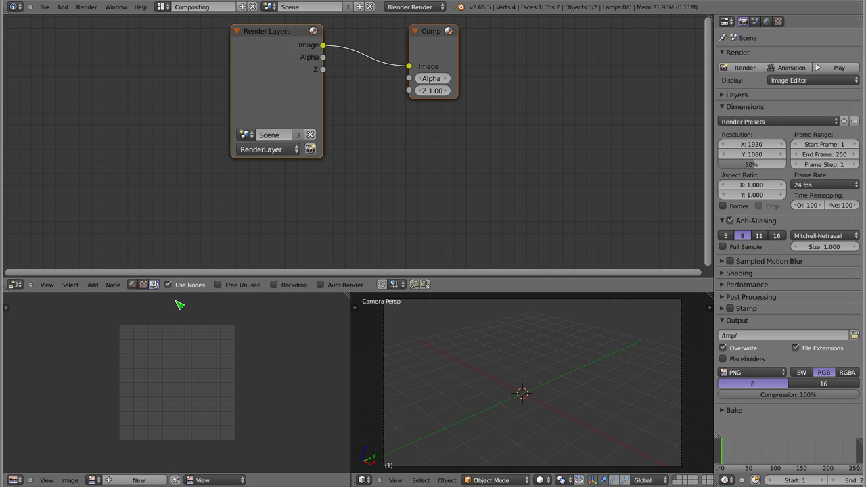
key(shift+a)
mouse_move(139, 131)
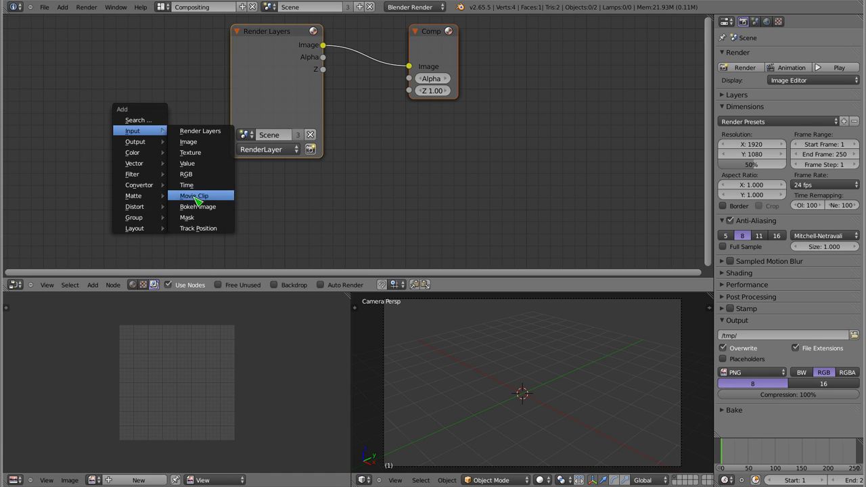
click(201, 222)
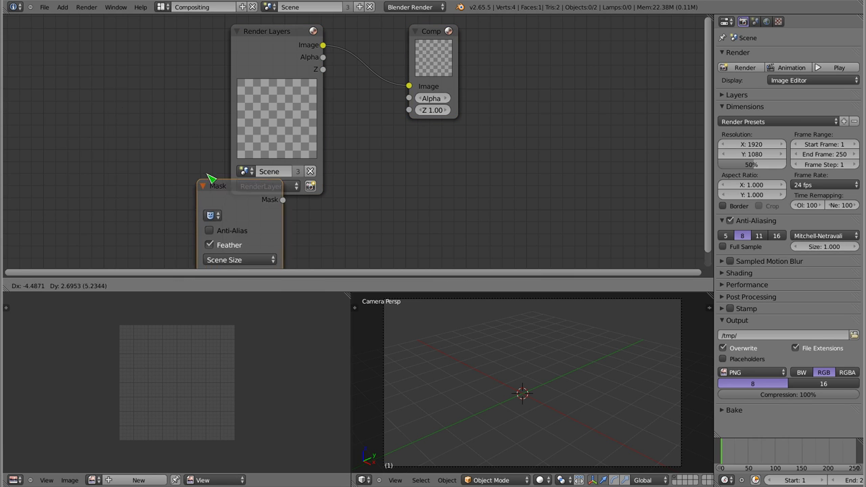
click(129, 132)
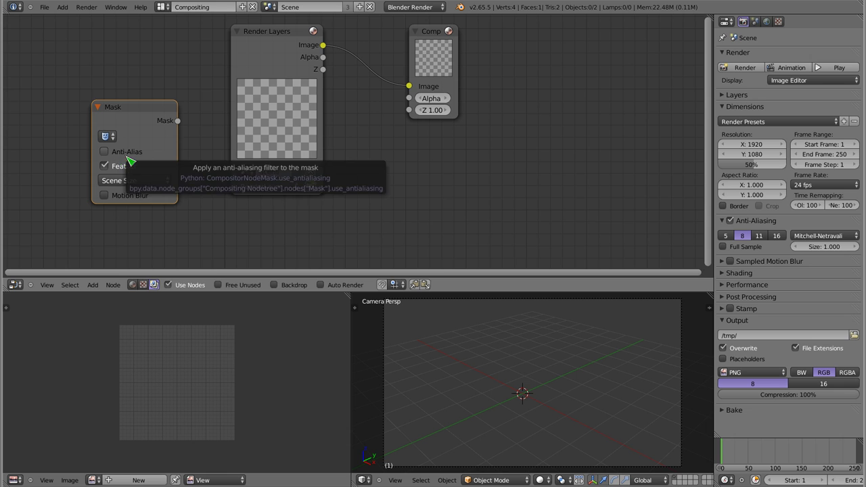
click(108, 135)
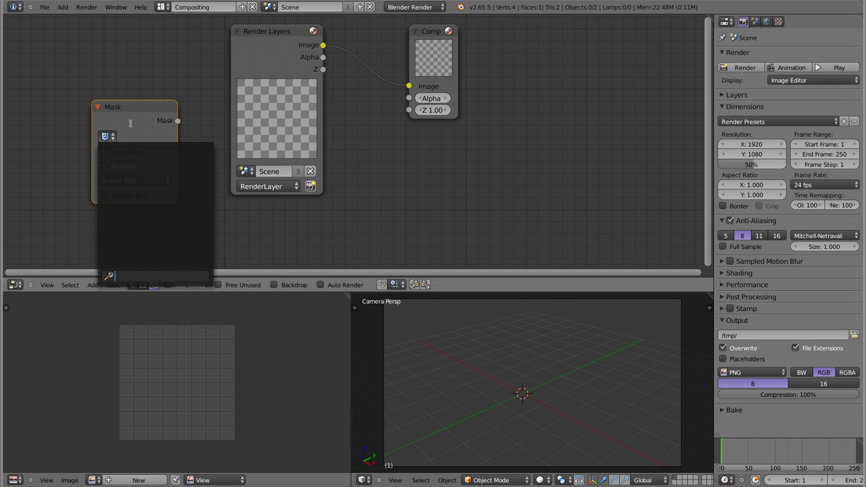
key(x)
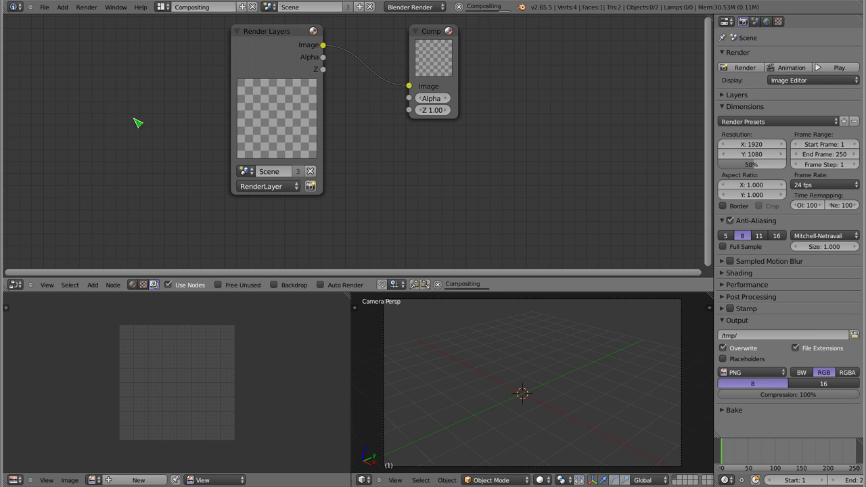
key(shift+a)
mouse_move(81, 138)
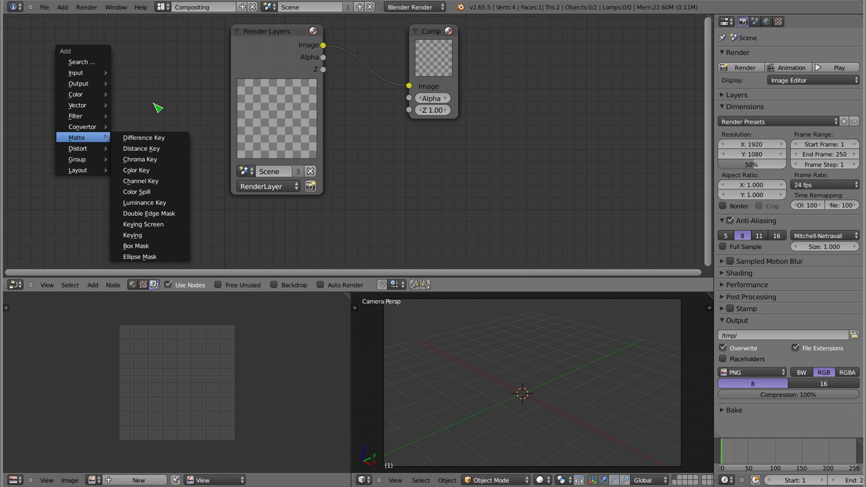
click(163, 9)
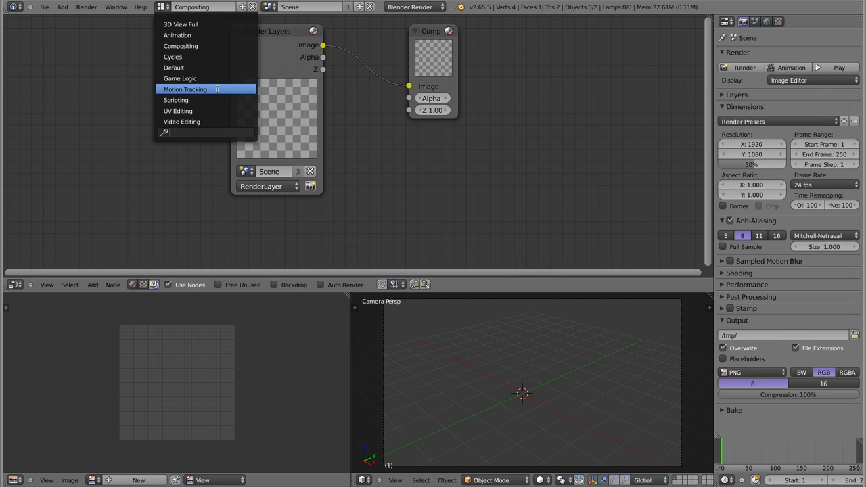
In Motion Tracking, load hcw_mmtest_close.0000.png from the MM Test Close folder as a clip
click(217, 89)
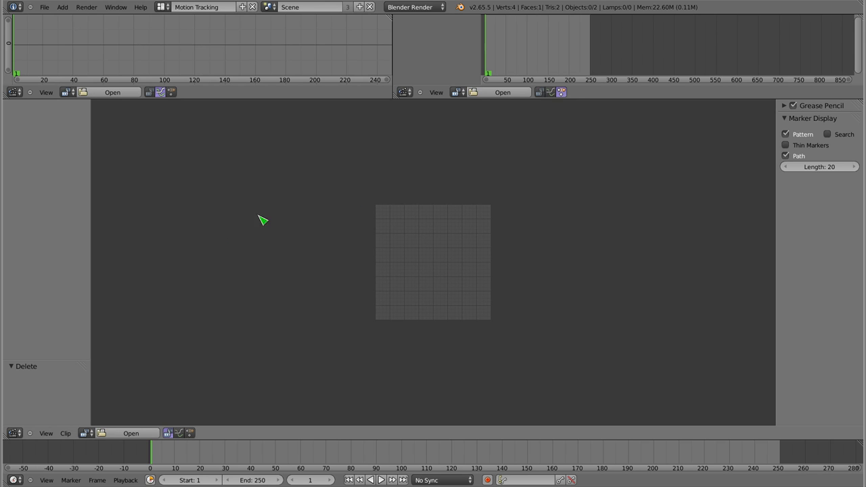
click(131, 434)
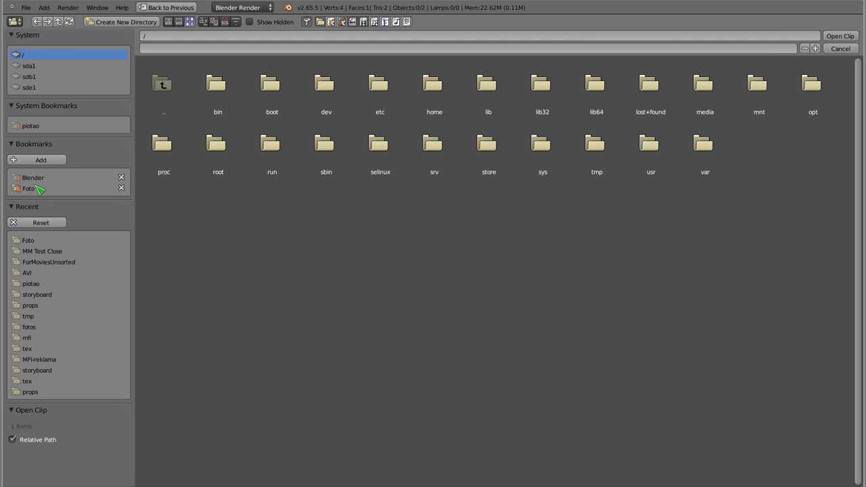
click(33, 128)
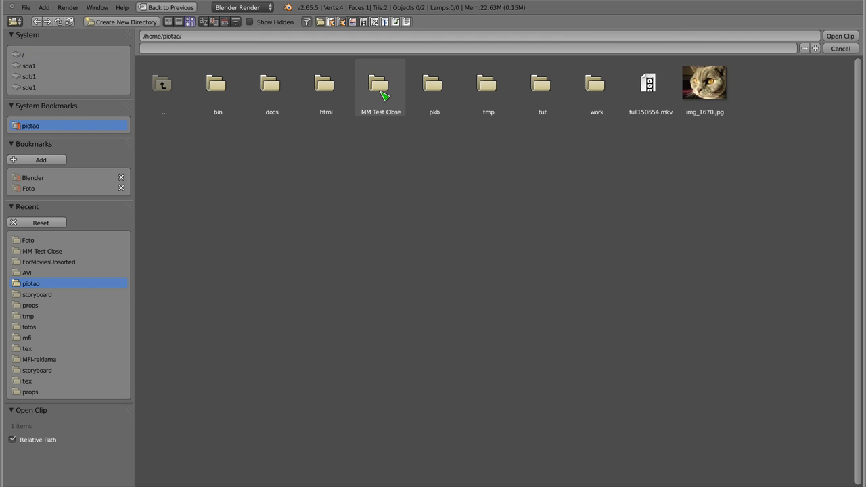
click(381, 86)
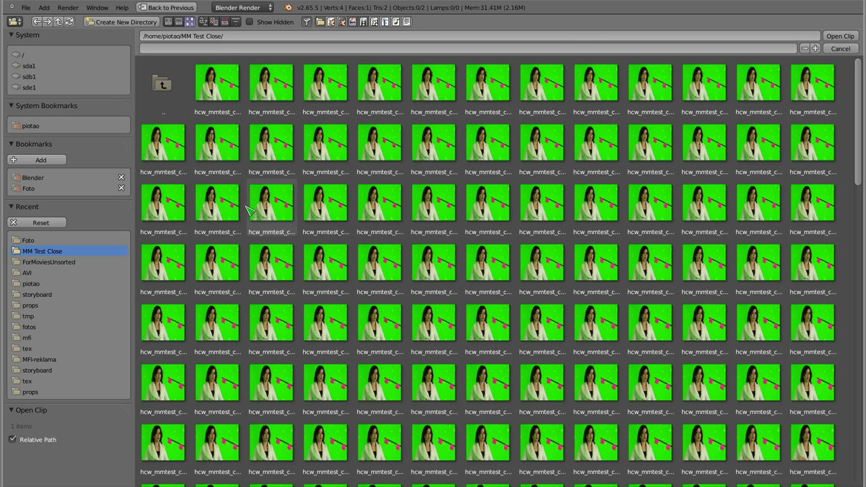
click(224, 86)
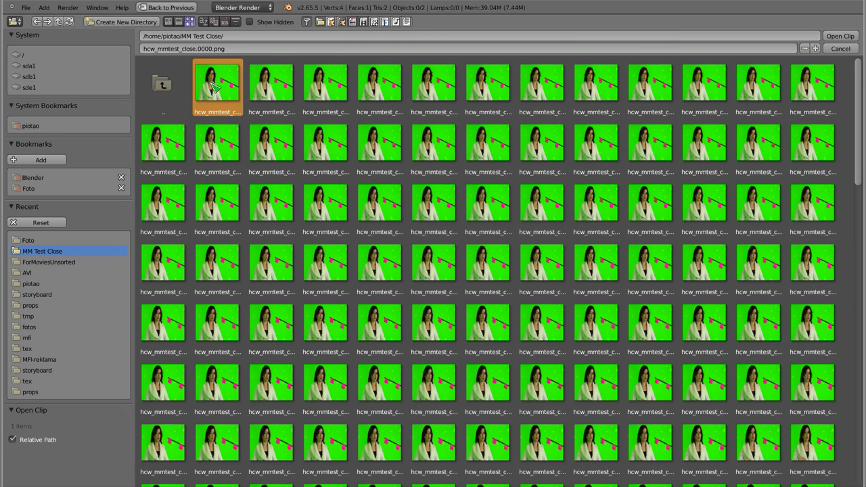
click(839, 37)
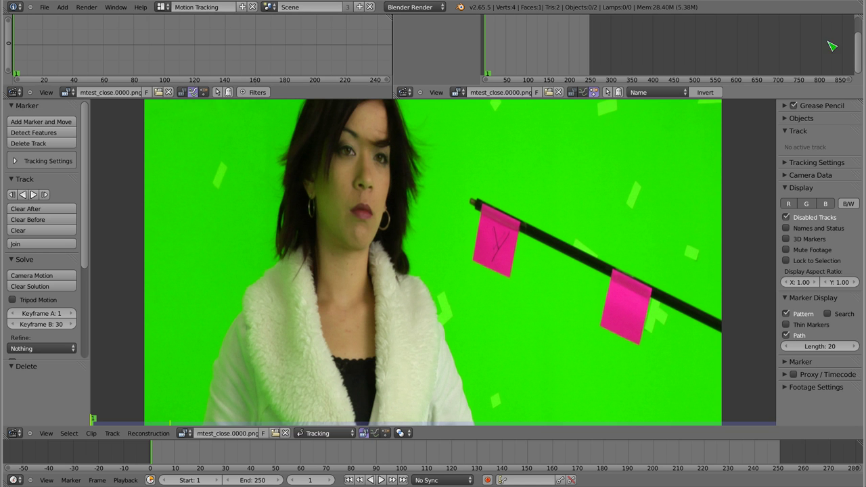
Expand Camera Data in the clip sidebar and enter a pixel aspect ratio of 1.5
scroll(414, 236, down, 2)
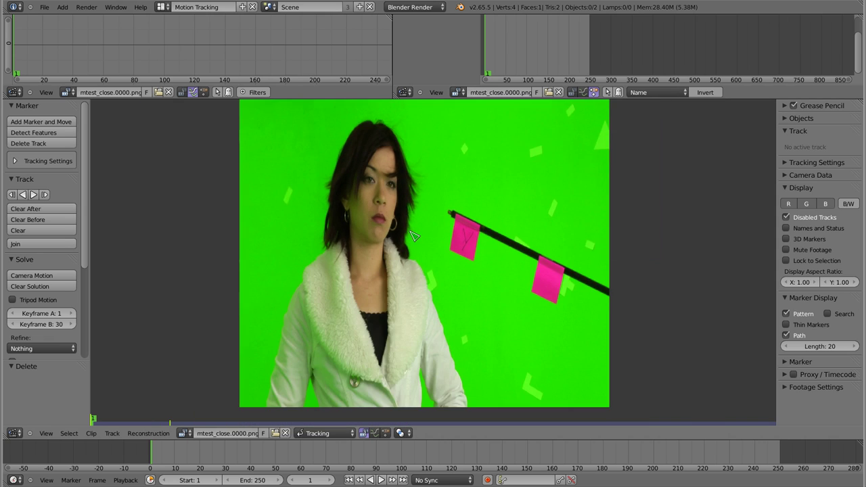
scroll(415, 236, down, 1)
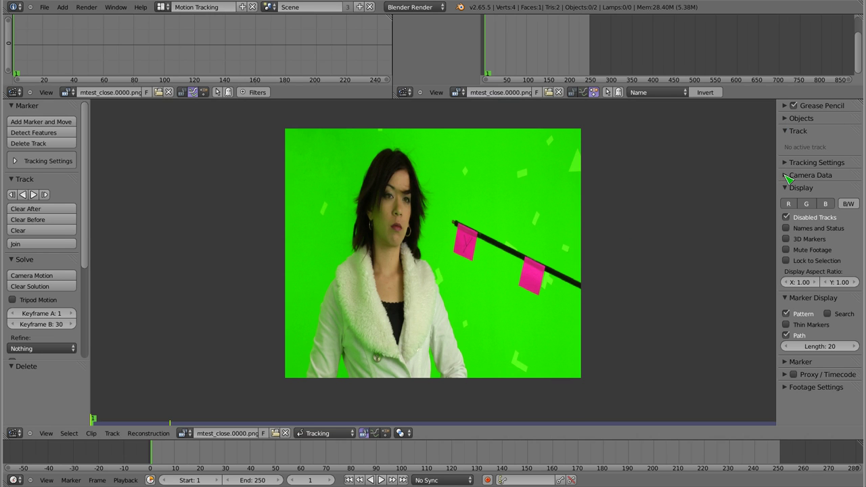
click(788, 177)
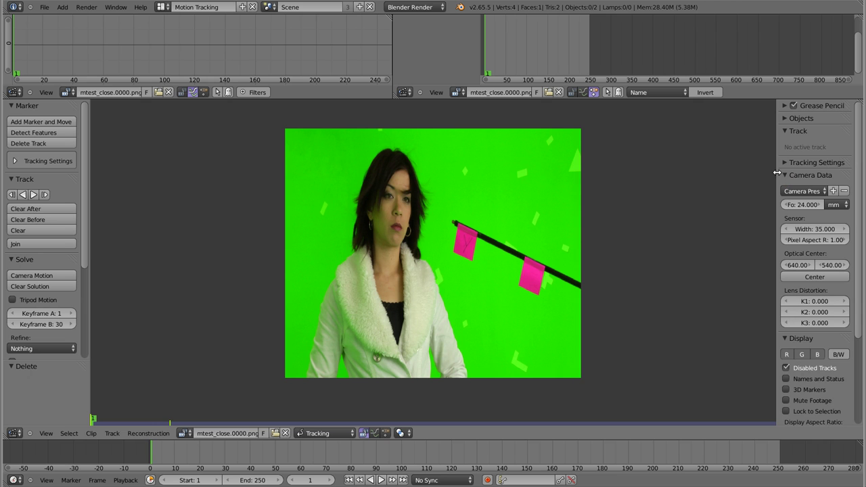
key(n)
key(n)
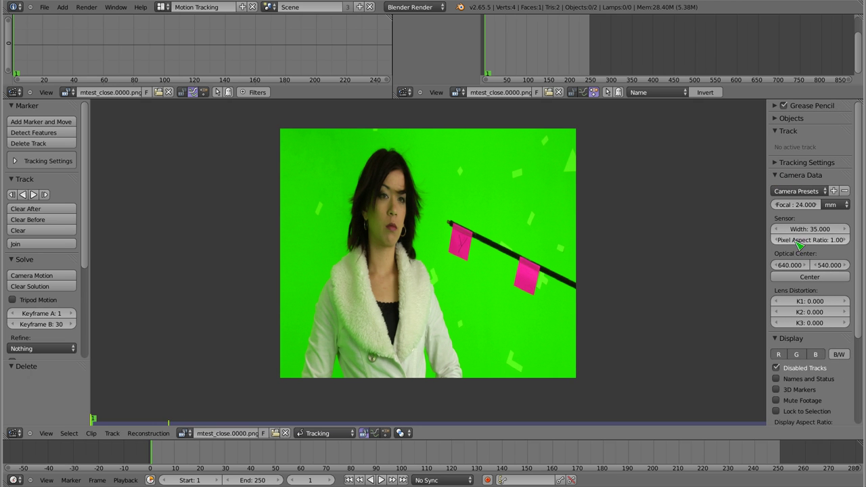
click(815, 244)
text(1.5)
key(Return)
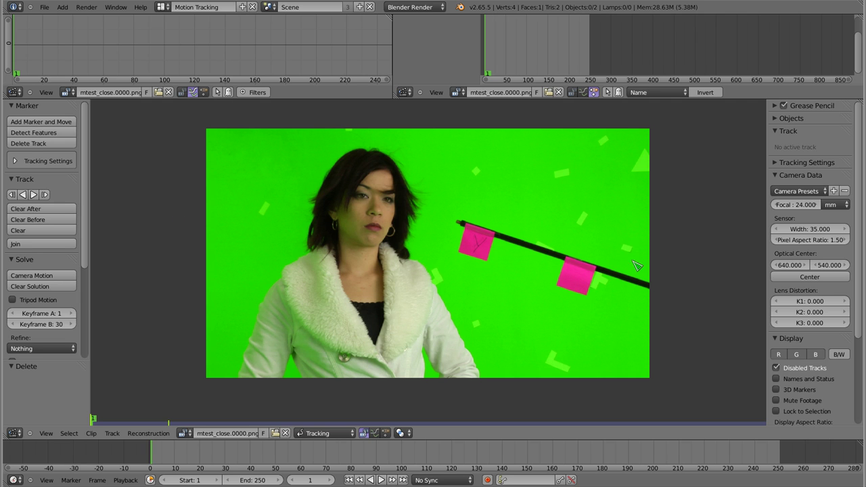
Switch the clip editor to Mask mode and create a new mask named Maska
click(329, 436)
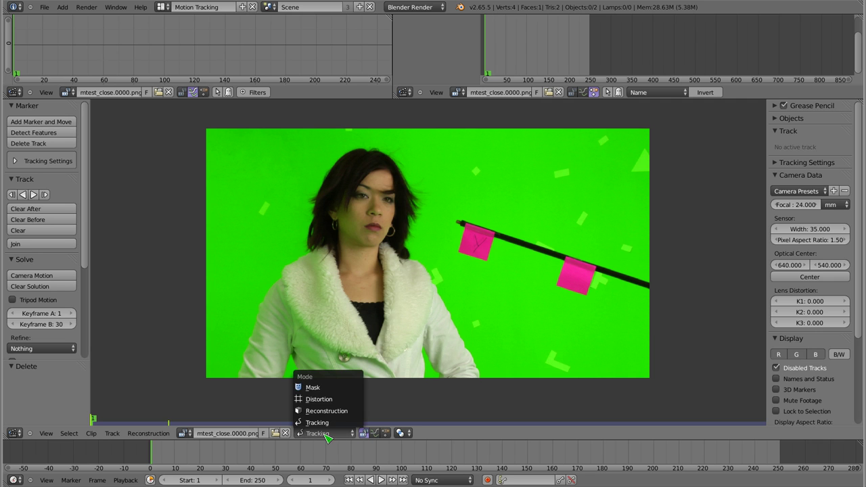
click(325, 388)
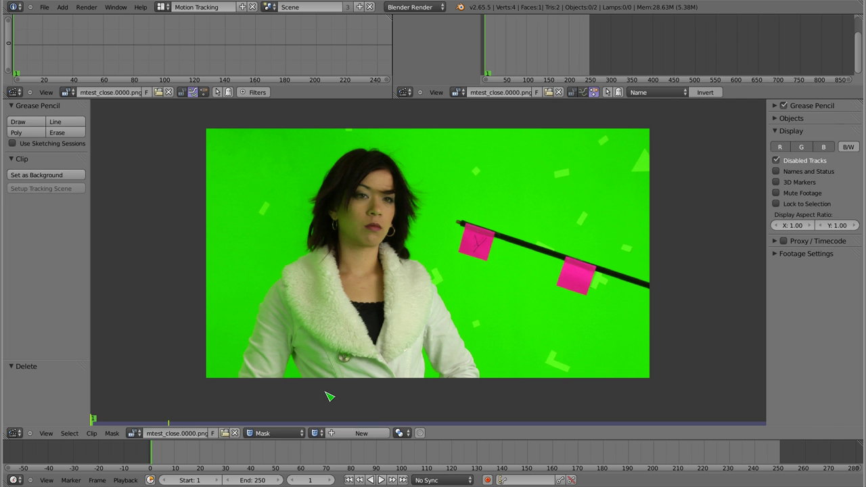
click(360, 434)
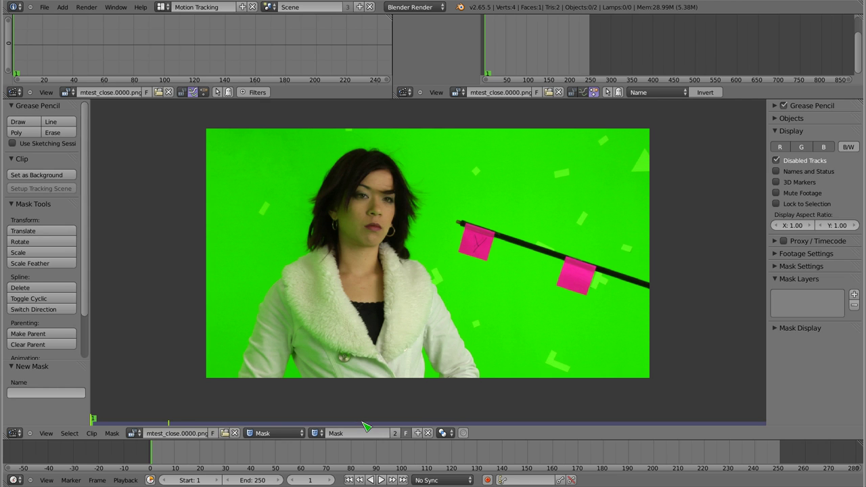
click(341, 436)
text(a)
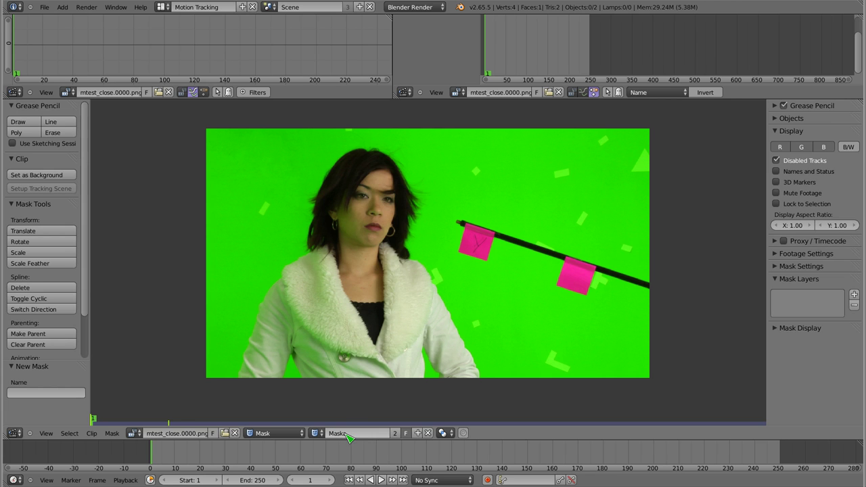
key(Return)
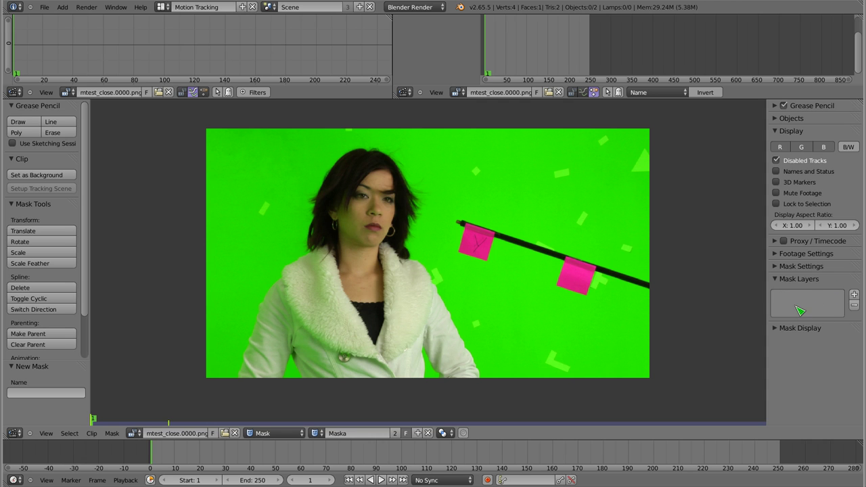
Add a new mask layer and name it Maseczka
click(854, 296)
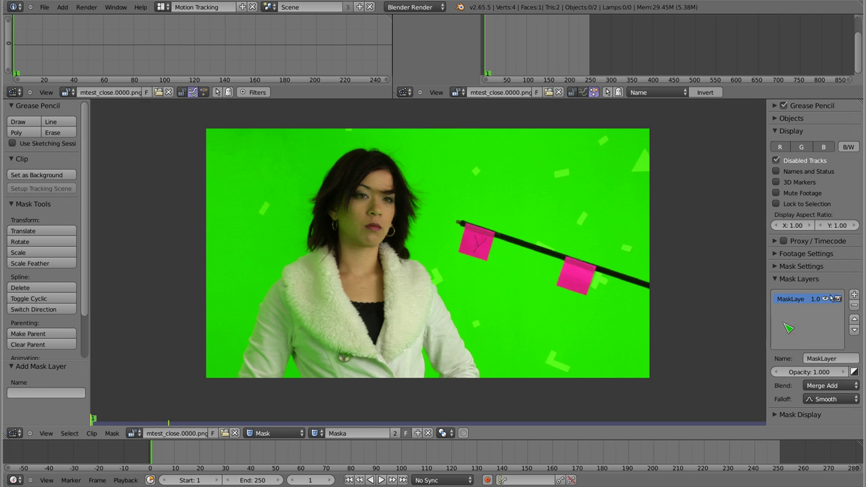
drag(767, 301, 745, 301)
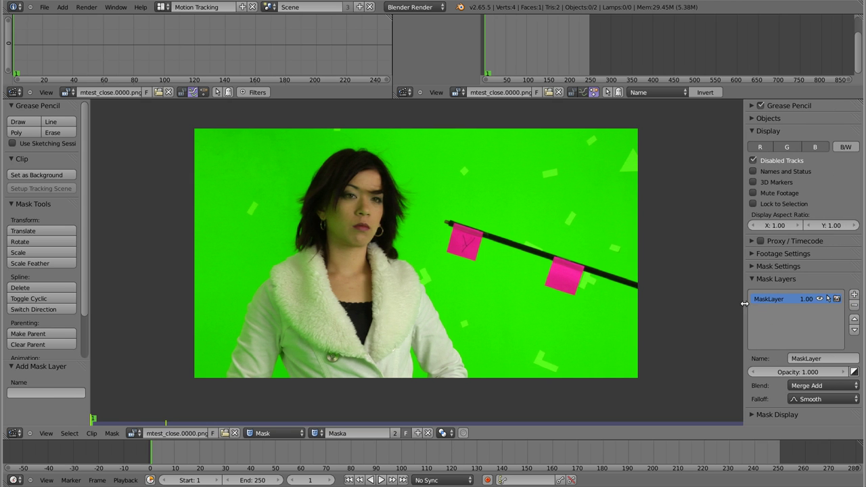
text(M)
text(ka)
key(Return)
Place four mask points around the black stick and pink flags
ctrl+click(445, 211)
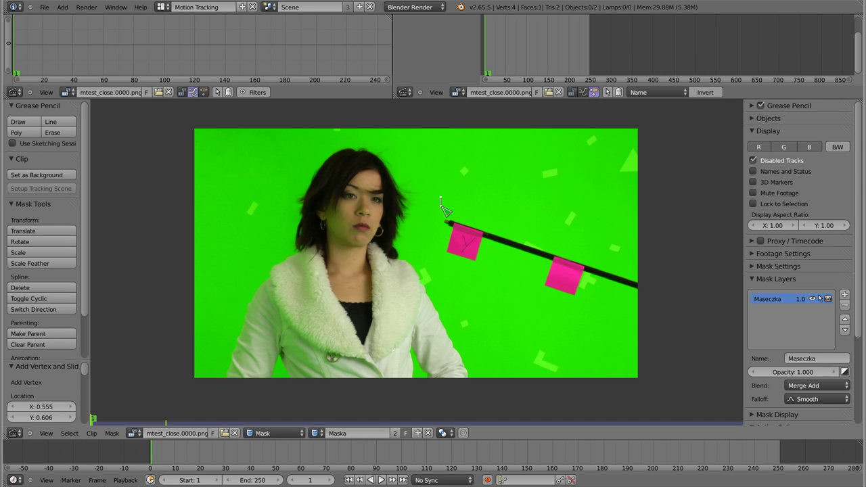
scroll(452, 210, up, 2)
scroll(465, 211, up, 2)
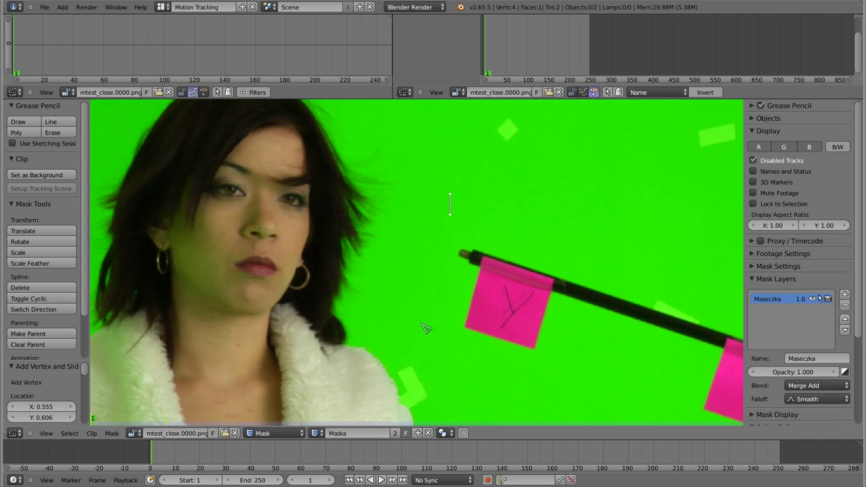
ctrl+click(421, 323)
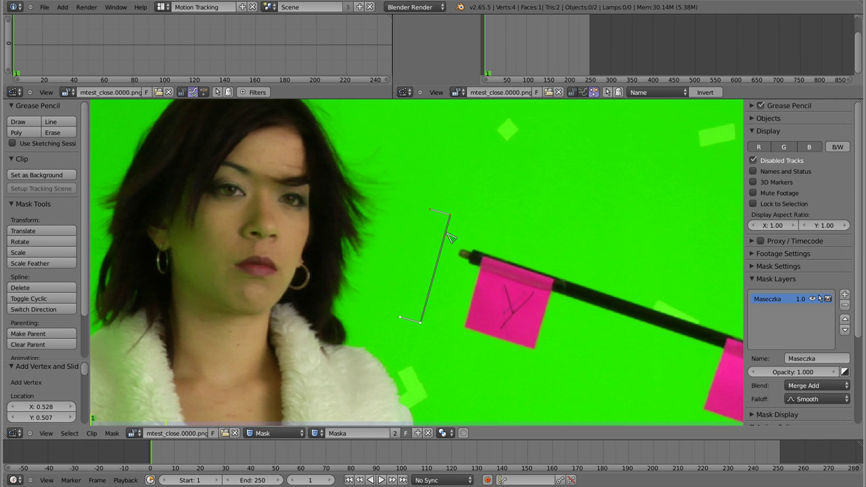
scroll(449, 243, down, 3)
scroll(449, 243, down, 1)
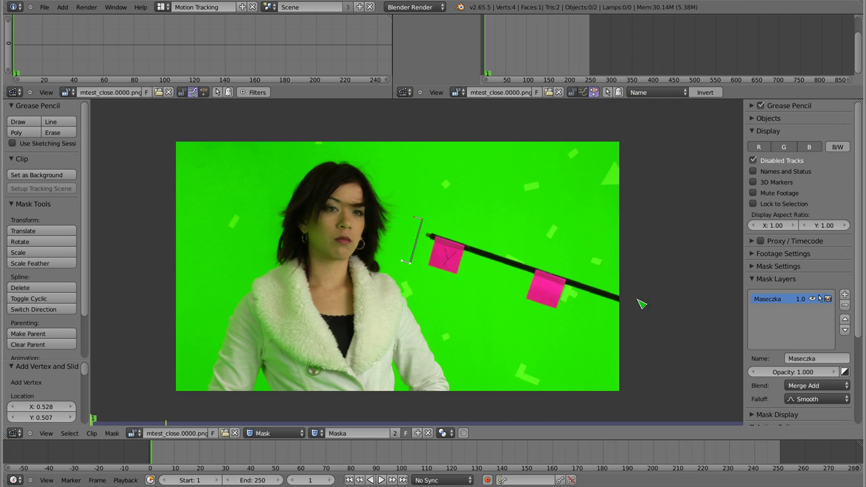
ctrl+click(624, 342)
ctrl+click(626, 281)
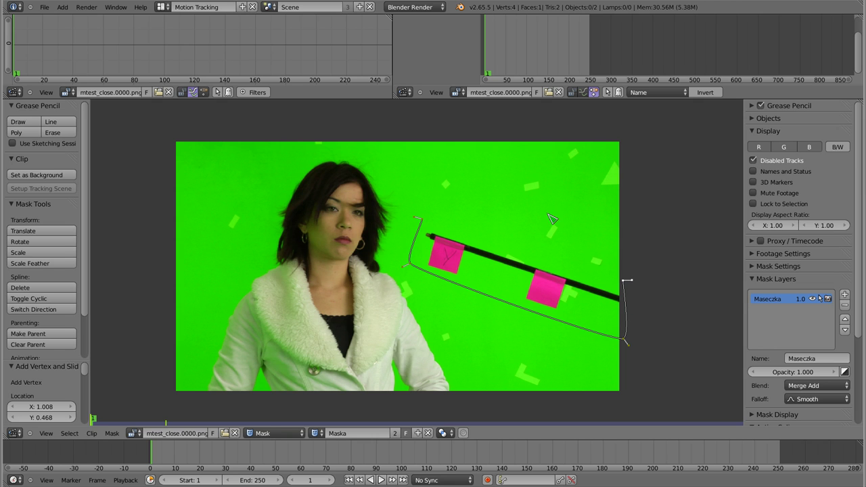
Close the spline, select all its points and keyframe the shape at frame 1
key(alt+c)
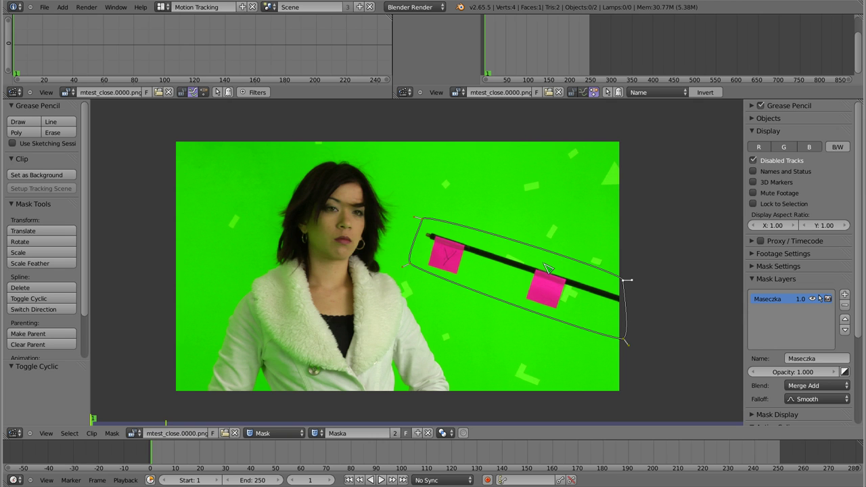
key(a)
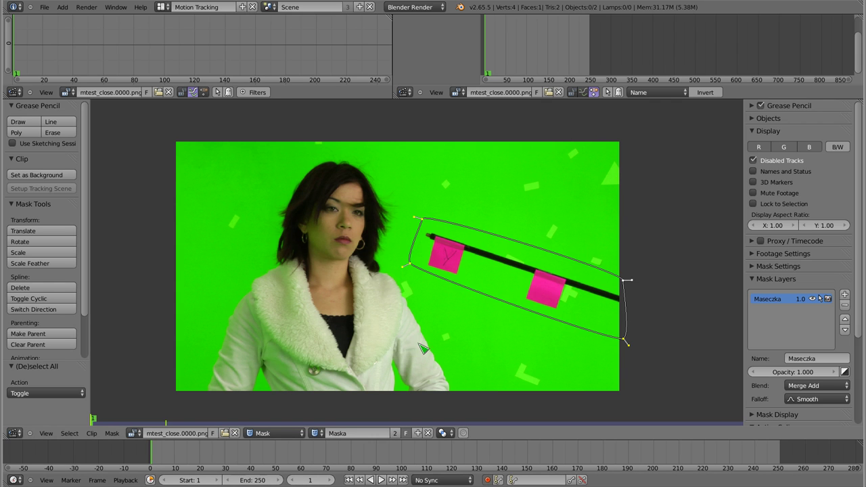
key(i)
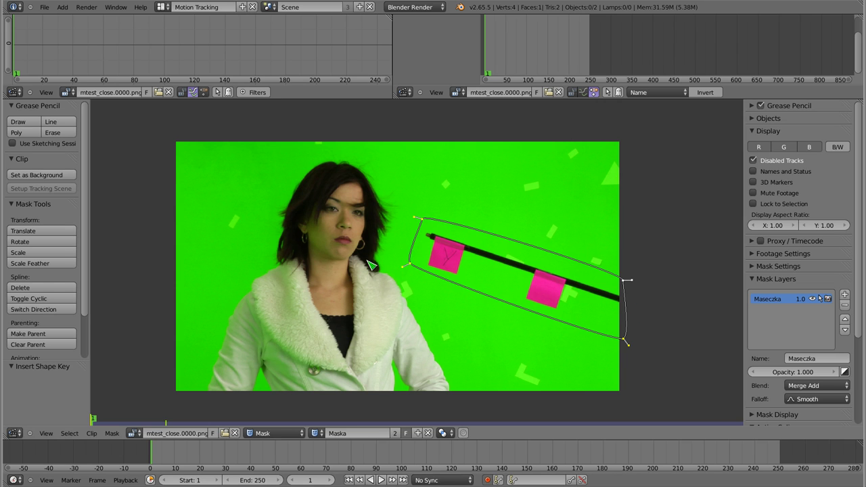
At a later frame, move the whole mask outline back over the stick
click(156, 456)
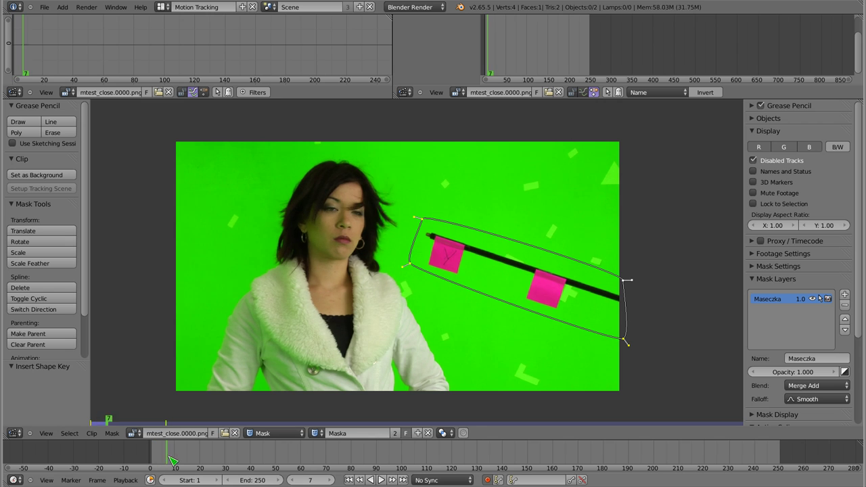
mouse_move(161, 460)
mouse_down()
mouse_move(240, 467)
mouse_move(316, 451)
mouse_move(433, 461)
mouse_up()
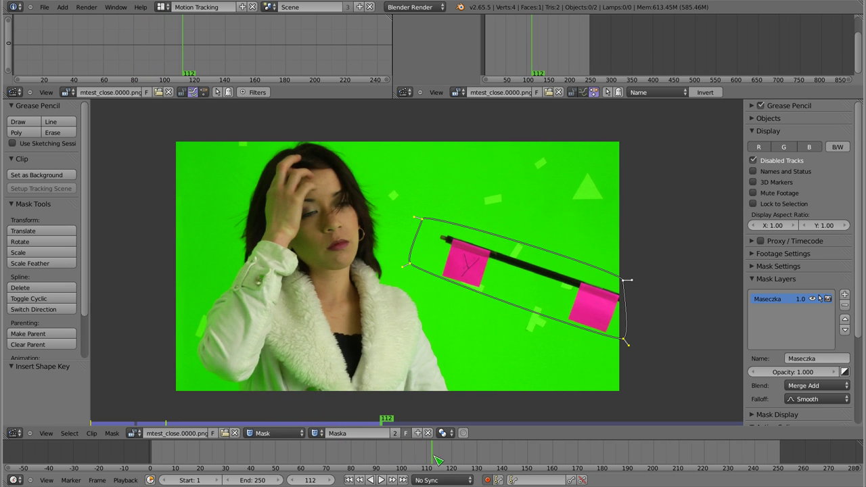
key(g)
click(516, 299)
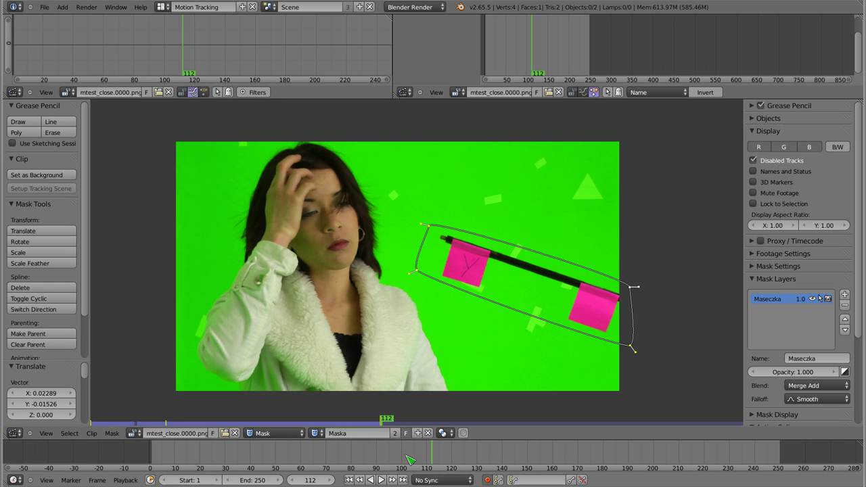
Review frames around 94–160 and shift the two left points onto the stick near frame 144
mouse_move(435, 456)
mouse_down()
mouse_move(291, 458)
mouse_move(296, 467)
mouse_move(399, 468)
mouse_up()
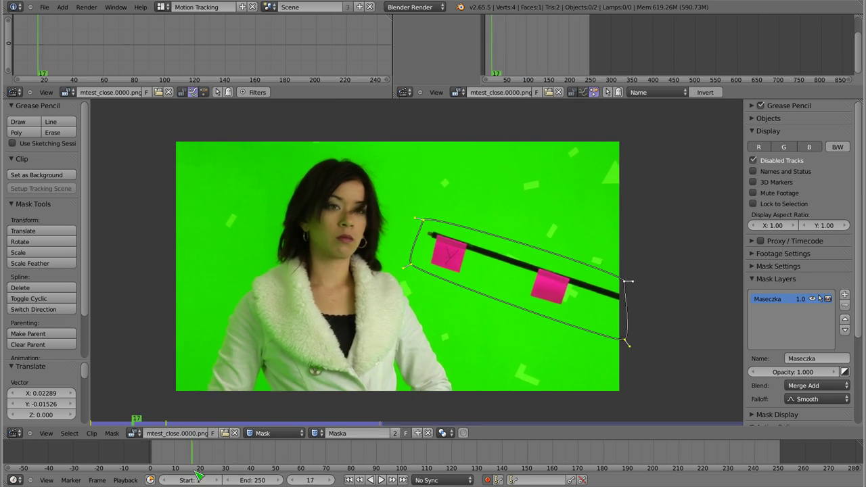
drag(399, 469, 387, 467)
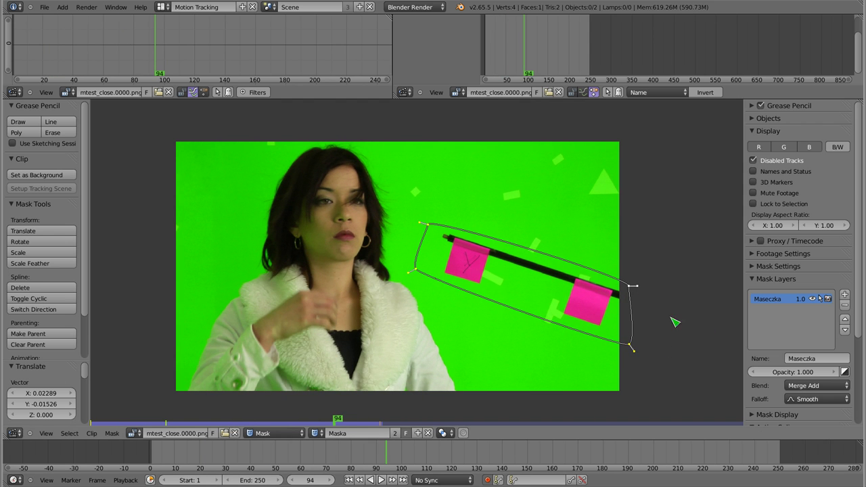
mouse_move(387, 460)
mouse_down()
mouse_move(327, 451)
mouse_move(558, 469)
mouse_move(550, 467)
mouse_up()
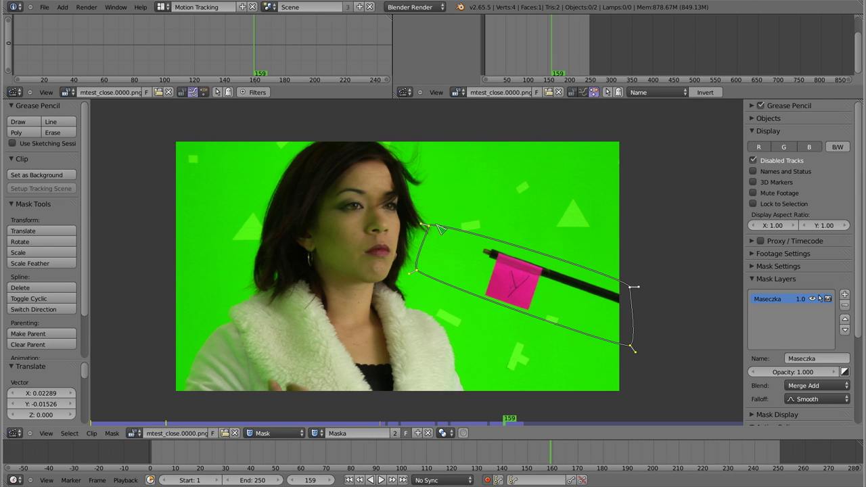
mouse_move(551, 453)
mouse_down()
mouse_move(522, 458)
mouse_move(532, 458)
mouse_up()
shift+click(413, 274)
key(g)
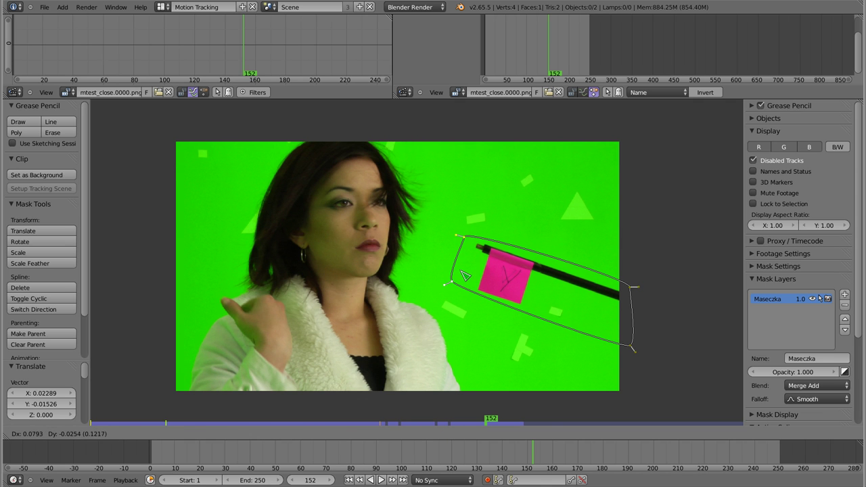
click(467, 277)
mouse_move(532, 454)
mouse_down()
mouse_move(488, 457)
mouse_move(559, 474)
mouse_up()
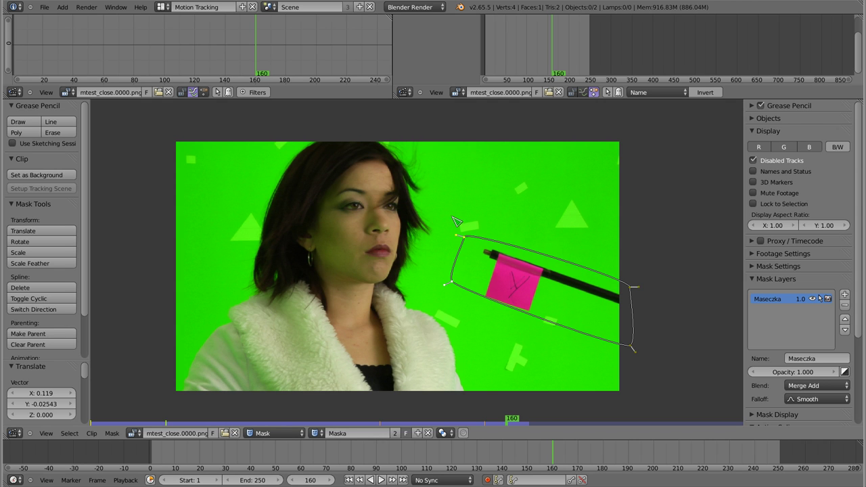
In the Video Editing layout, add the Maska mask as a sequencer strip
click(162, 7)
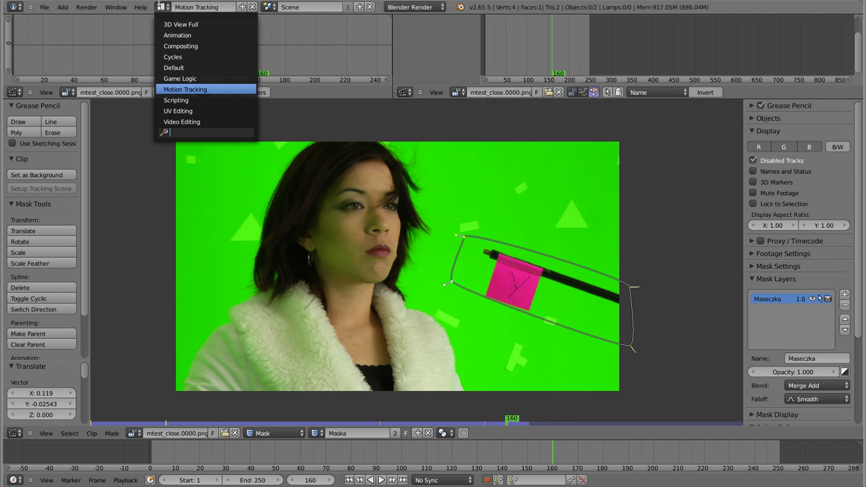
click(167, 122)
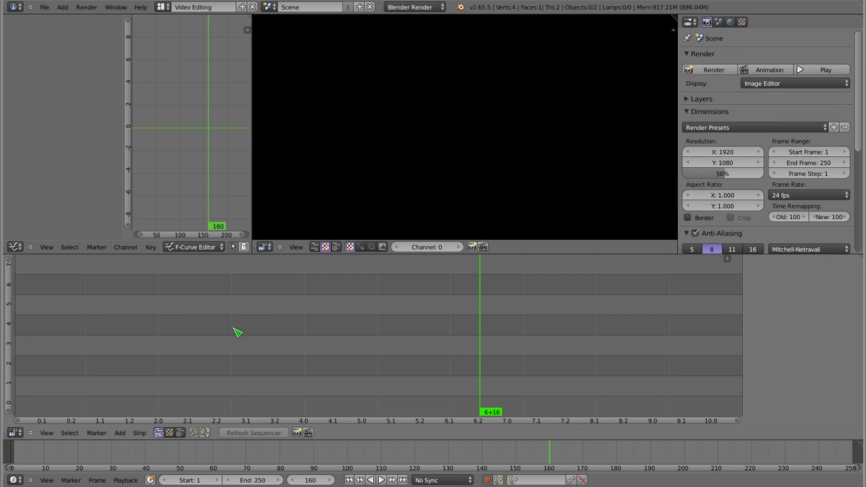
key(shift+a)
mouse_move(196, 344)
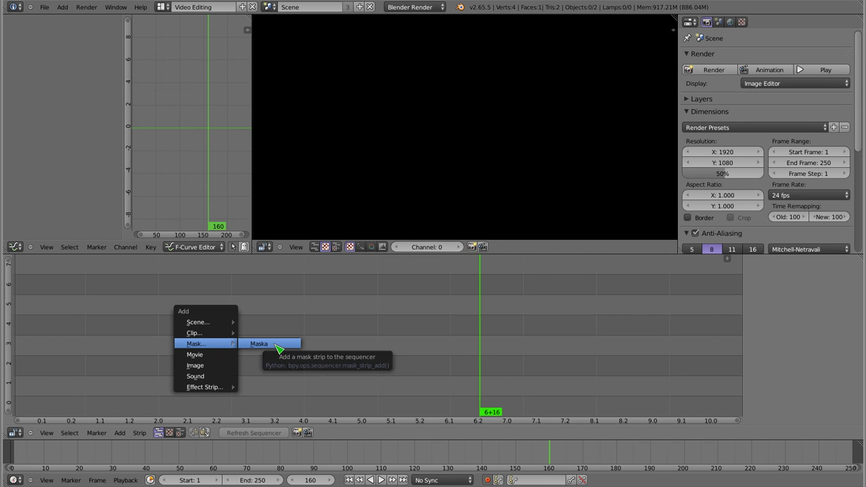
click(279, 348)
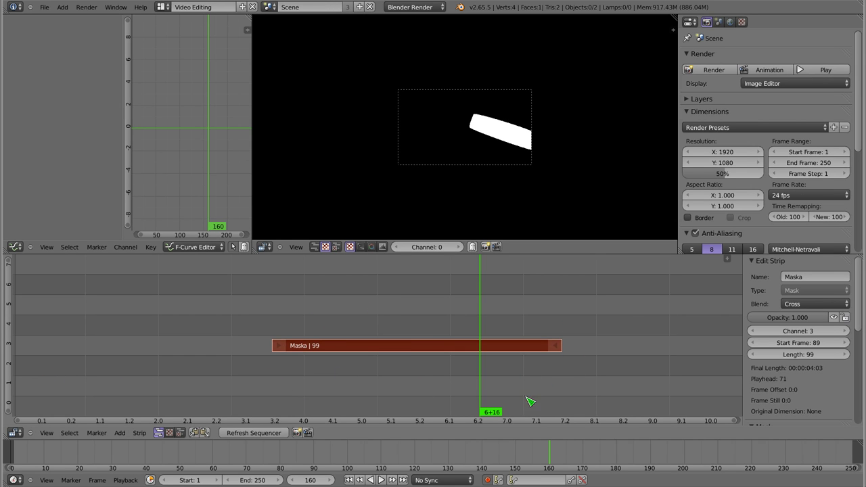
Slide the Maska strip to start at frame 1 on channel 2 and preview it
mouse_move(390, 345)
right_down()
mouse_move(209, 323)
mouse_move(178, 370)
mouse_move(153, 373)
right_up()
mouse_move(151, 336)
mouse_down()
mouse_move(159, 359)
mouse_move(296, 368)
mouse_move(97, 354)
mouse_move(272, 362)
mouse_up()
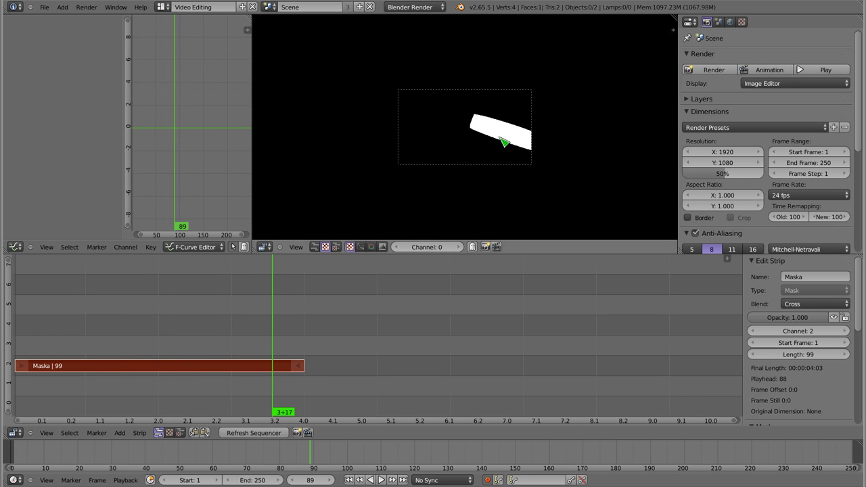
scroll(504, 140, up, 3)
scroll(501, 132, up, 1)
scroll(535, 115, up, 1)
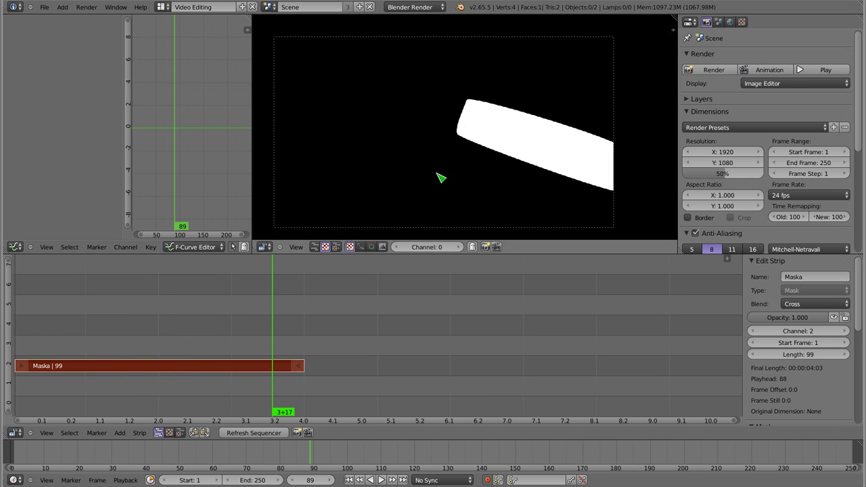
mouse_move(274, 359)
mouse_down()
mouse_move(45, 355)
mouse_move(190, 348)
mouse_up()
drag(94, 343, 208, 344)
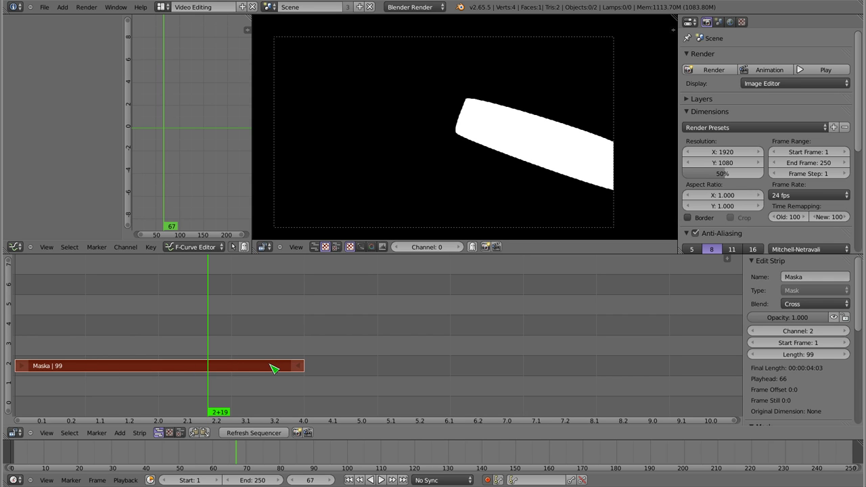
Back in Motion Tracking, set the Maska mask's end frame to 60 in Mask Settings
click(165, 8)
click(177, 90)
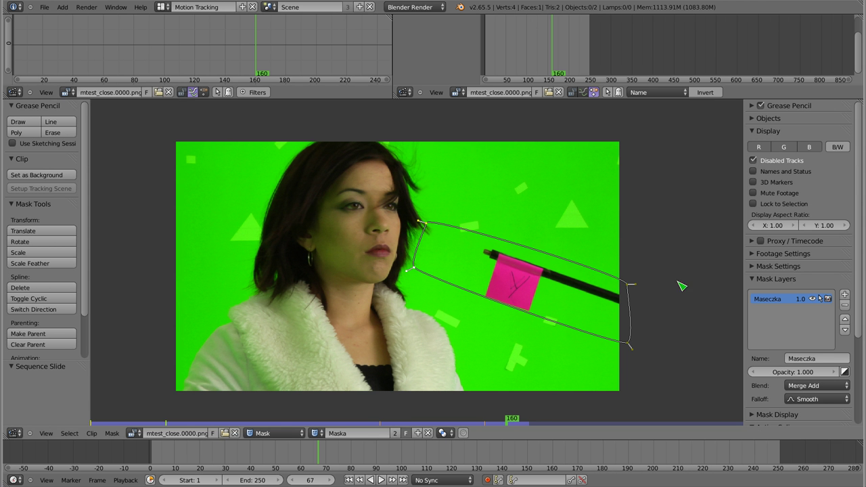
click(770, 268)
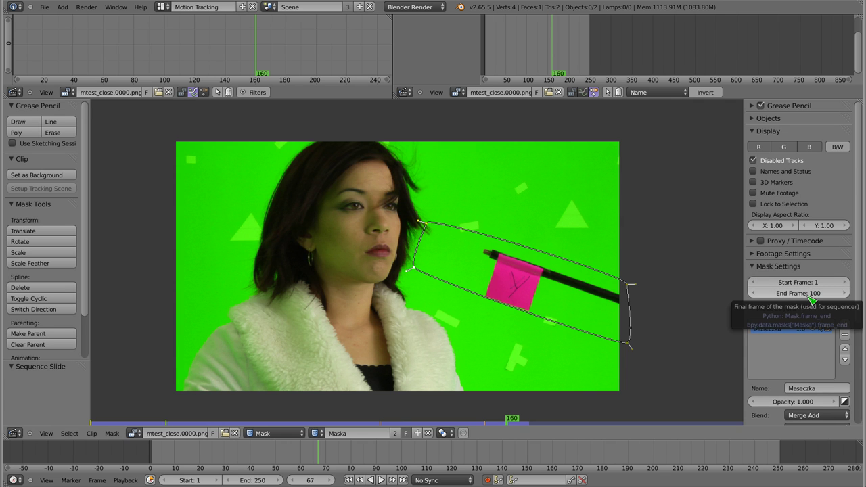
mouse_move(211, 469)
mouse_down()
mouse_move(154, 455)
mouse_move(317, 467)
mouse_up()
key(Left)
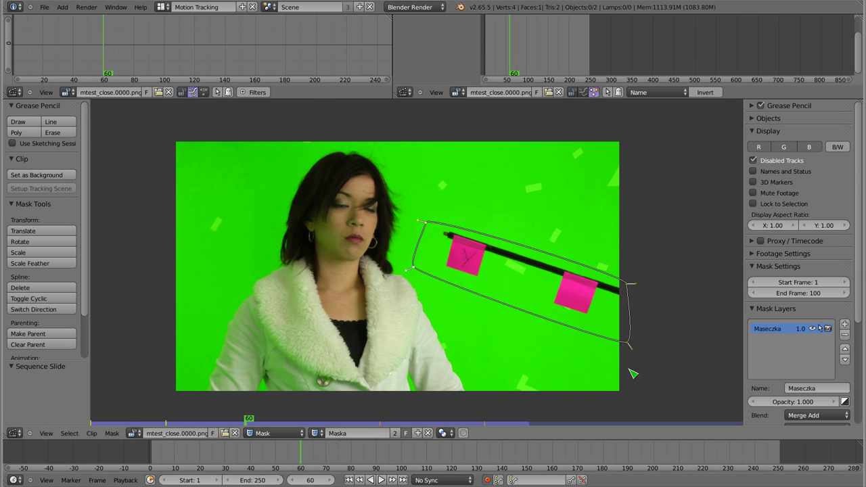
click(805, 296)
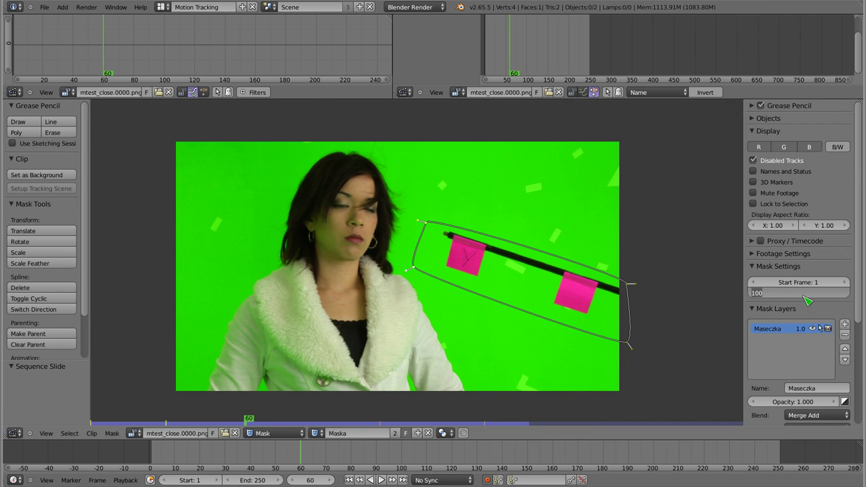
text(60)
key(Return)
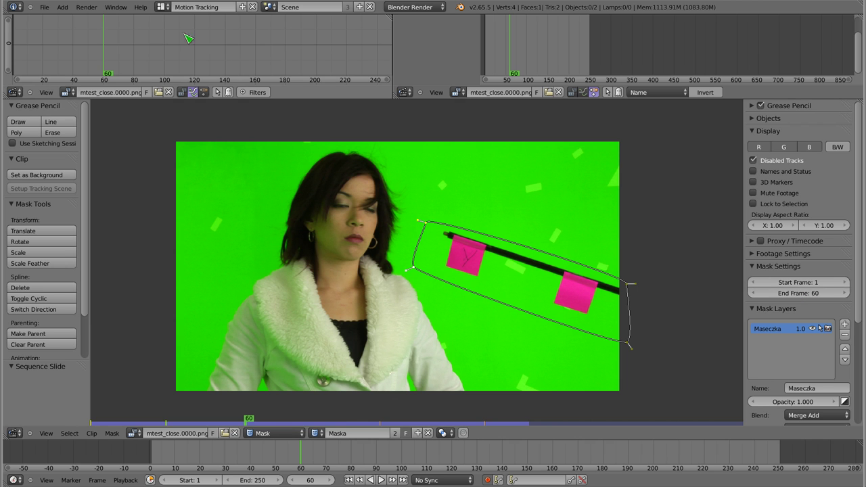
click(166, 9)
In the Video Editing workspace, add the Maska mask as a new strip
click(182, 119)
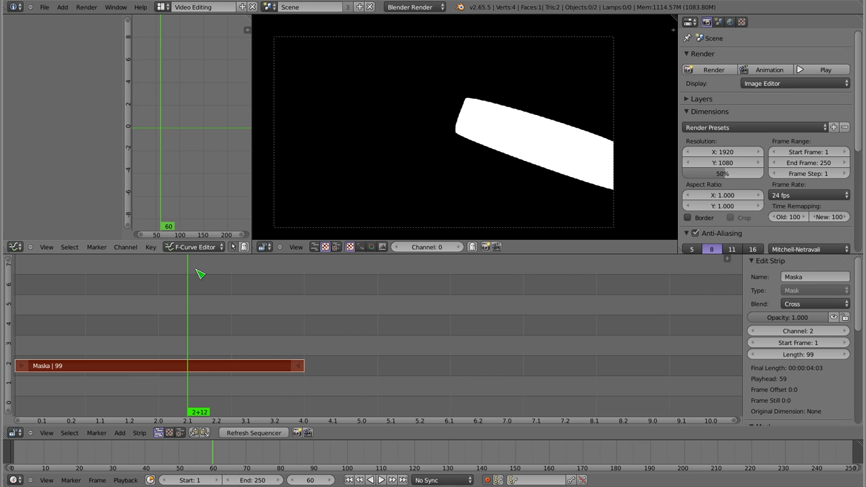
alt+scroll(135, 359, up, 20)
alt+scroll(162, 354, down, 20)
alt+scroll(159, 351, up, 20)
alt+scroll(160, 338, down, 20)
key(shift+a)
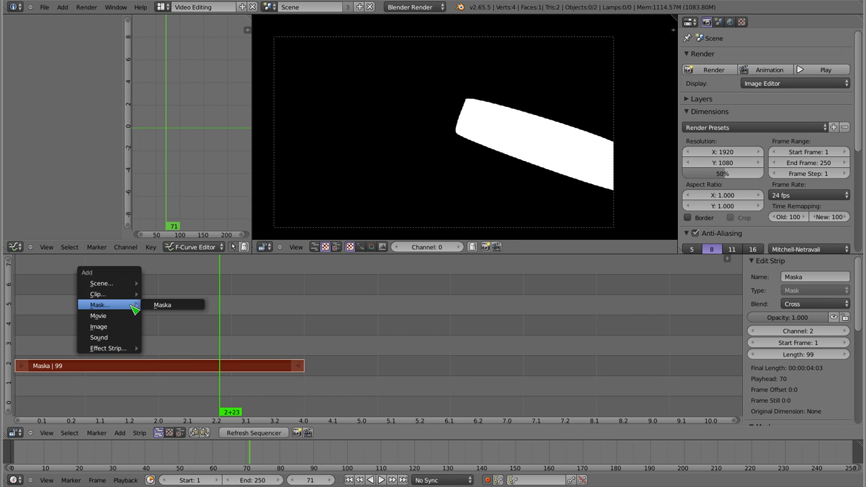
click(161, 305)
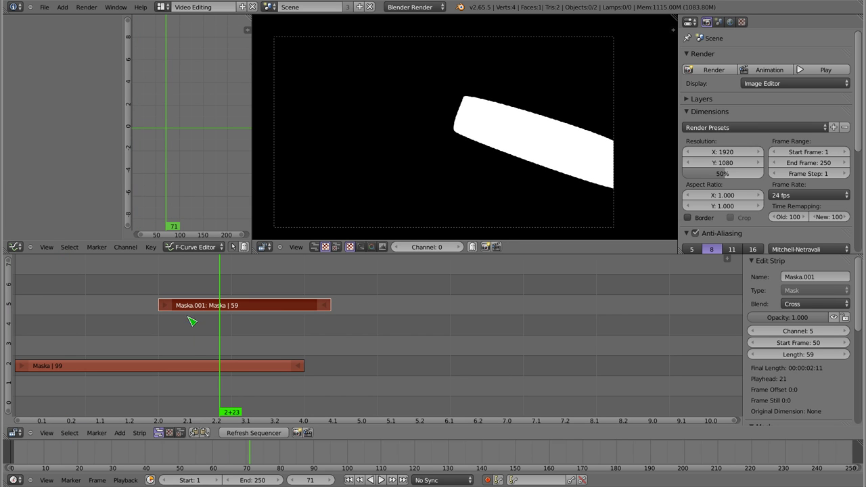
Place the new Maska.001 strip on channel 3 at frame 2 and delete the old 99-frame strip
key(g)
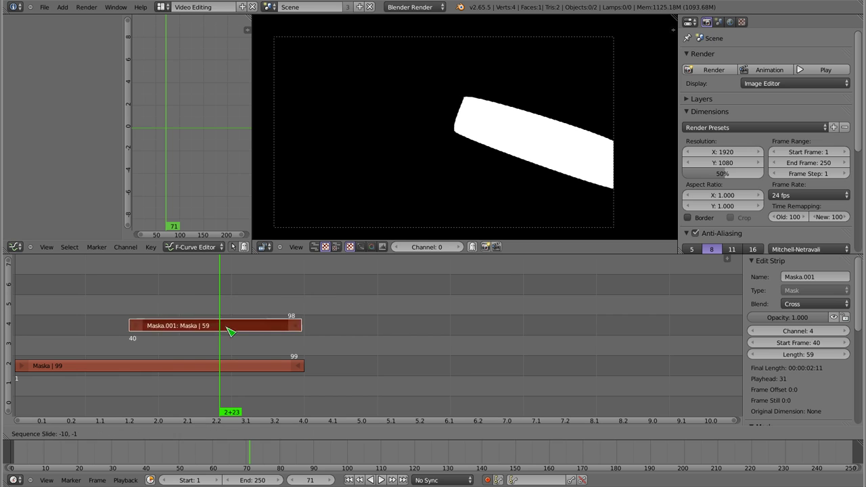
click(136, 352)
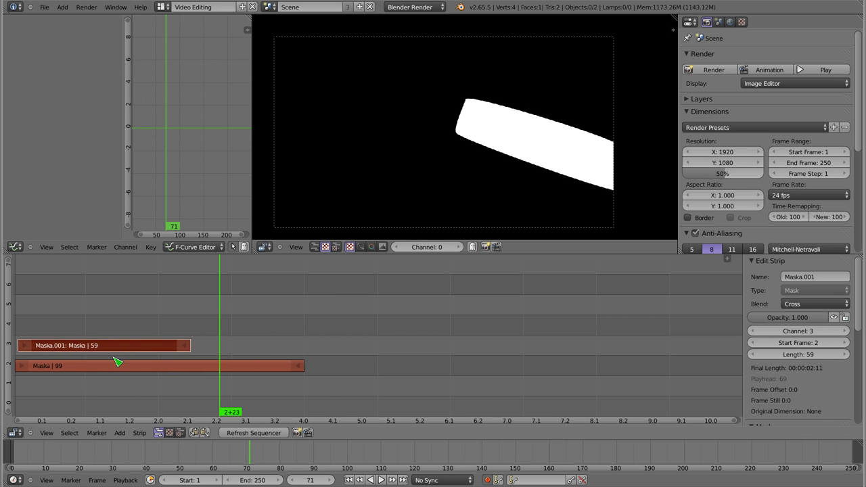
right_click(120, 369)
key(Delete)
drag(37, 330, 138, 345)
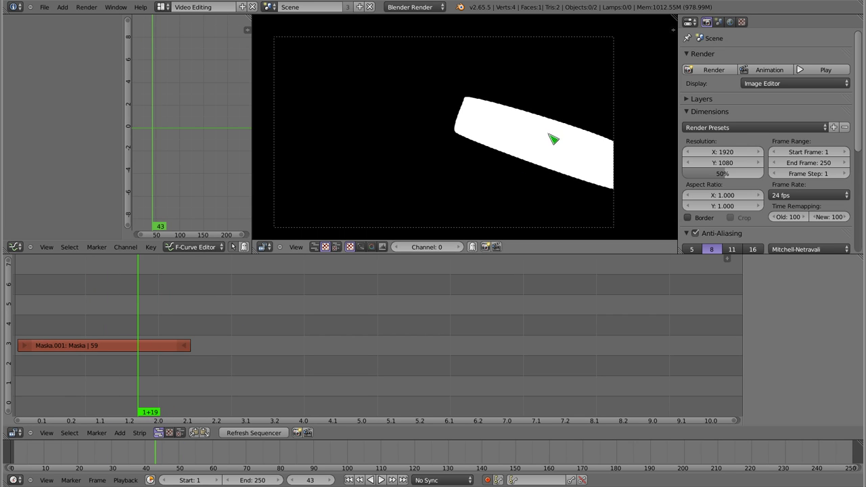
middle_drag(443, 139, 465, 134)
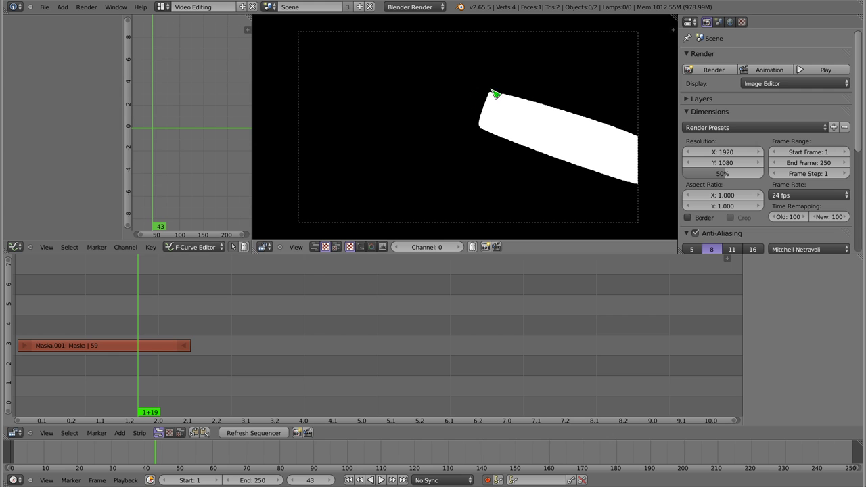
Add every image in the MM Test Close folder as a 308-frame image sequence strip
key(shift+a)
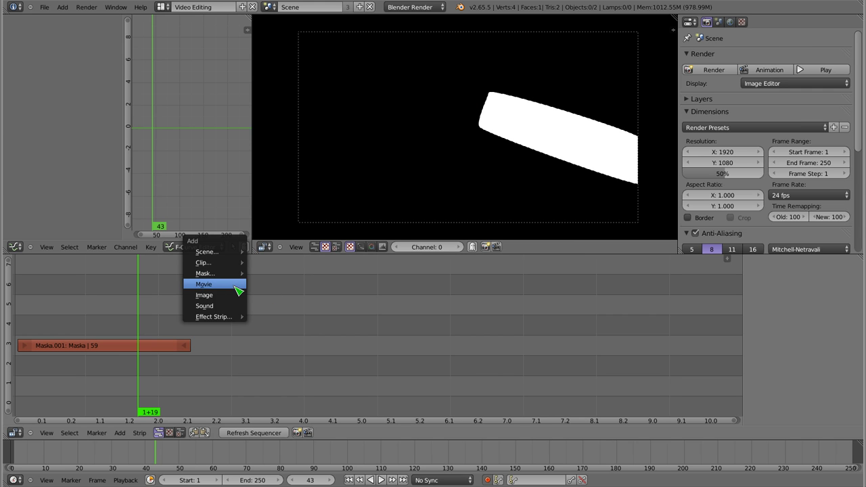
click(238, 285)
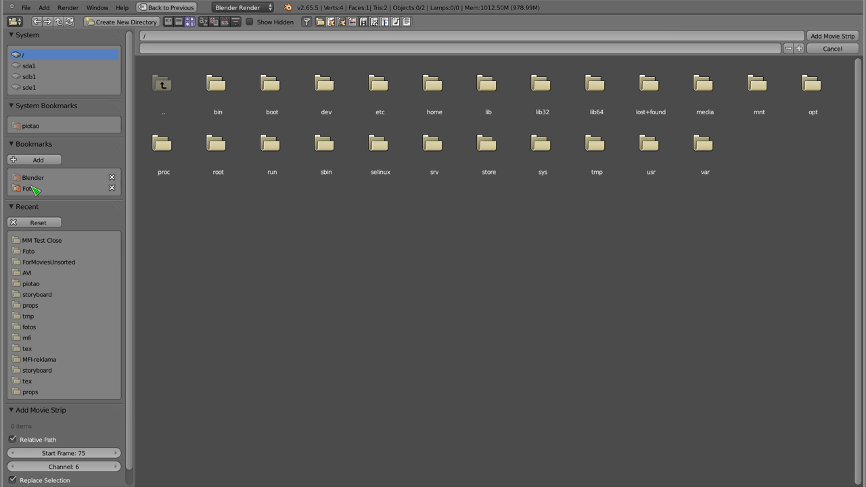
key(Escape)
key(shift+a)
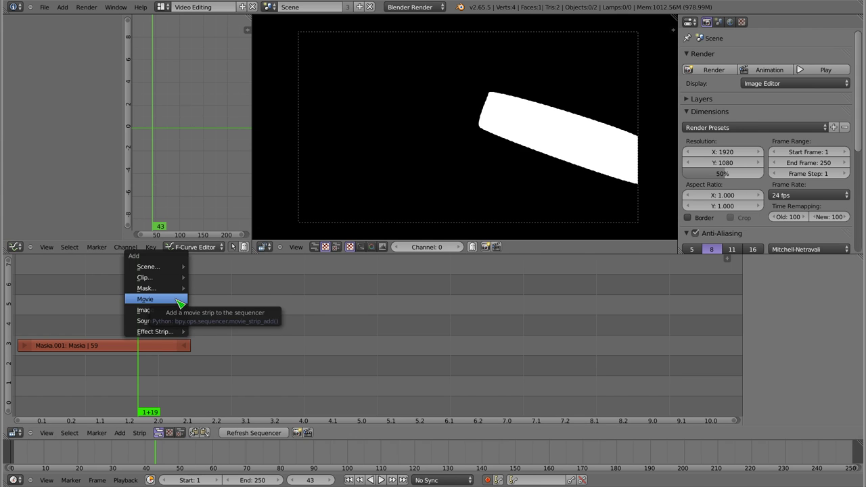
click(178, 311)
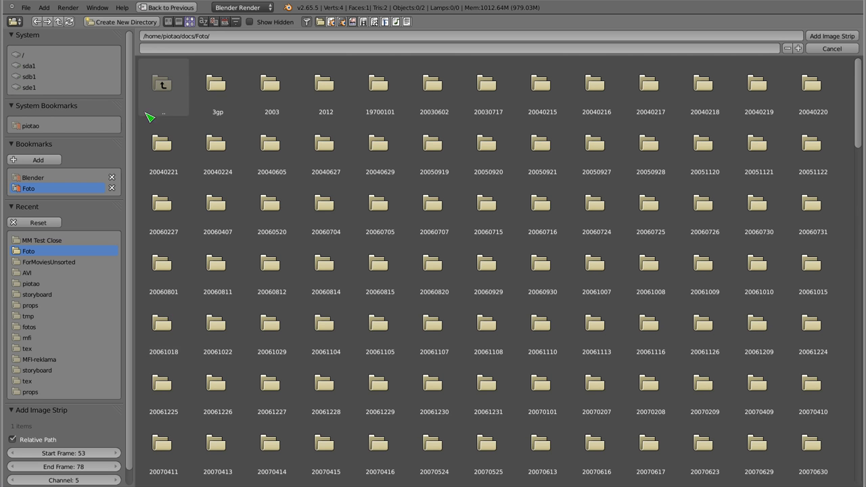
click(34, 125)
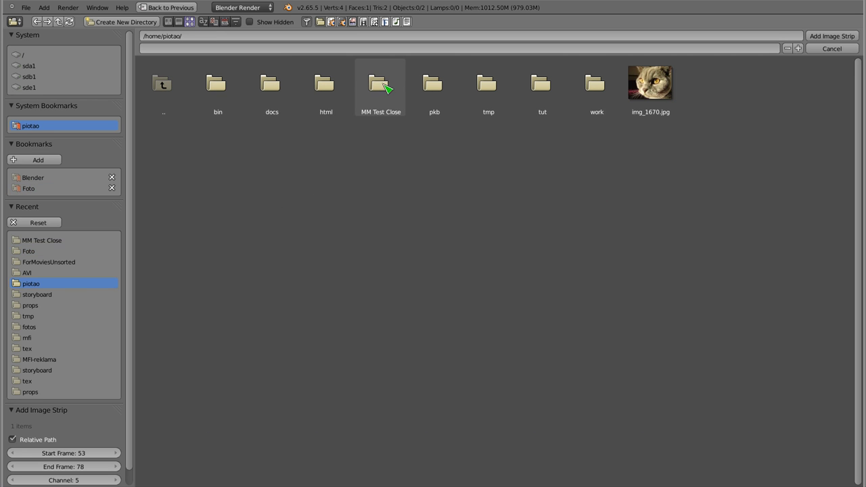
click(382, 86)
key(a)
click(833, 36)
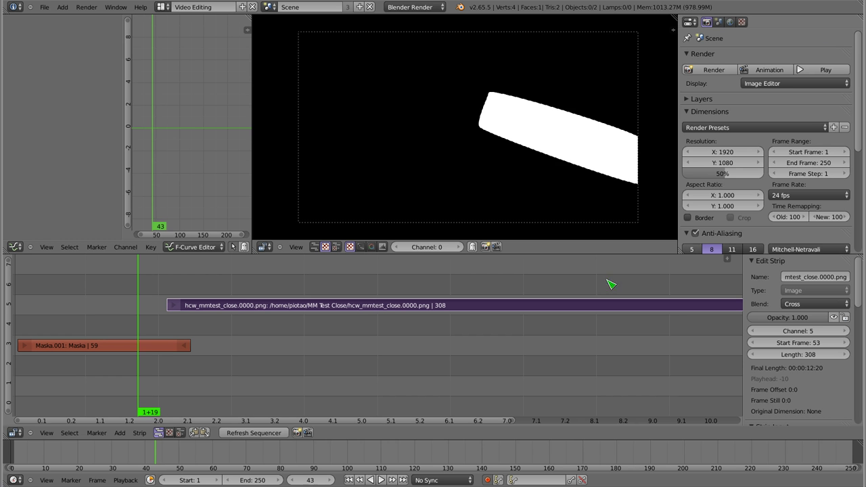
Move the footage strip down to channel 2, beneath the mask strip
mouse_move(208, 282)
mouse_down()
mouse_move(332, 300)
mouse_move(491, 303)
mouse_move(292, 313)
mouse_up()
key(g)
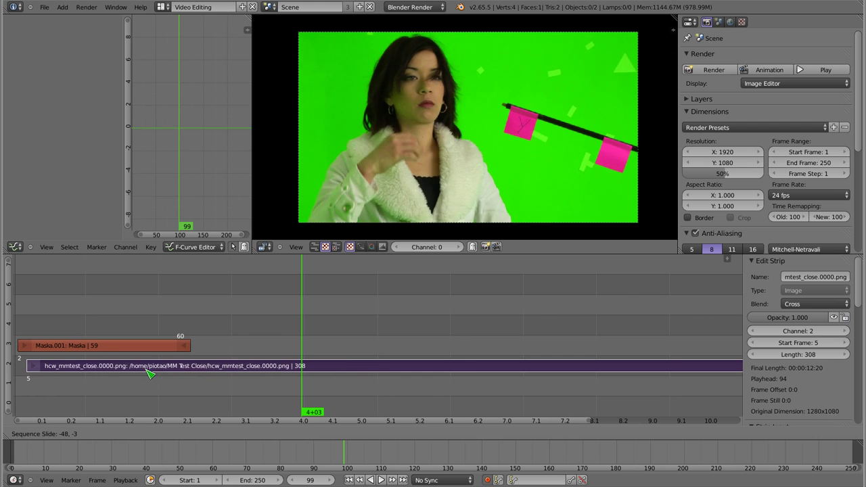
click(145, 376)
mouse_move(61, 319)
mouse_down()
mouse_move(73, 332)
mouse_move(181, 336)
mouse_move(35, 328)
mouse_up()
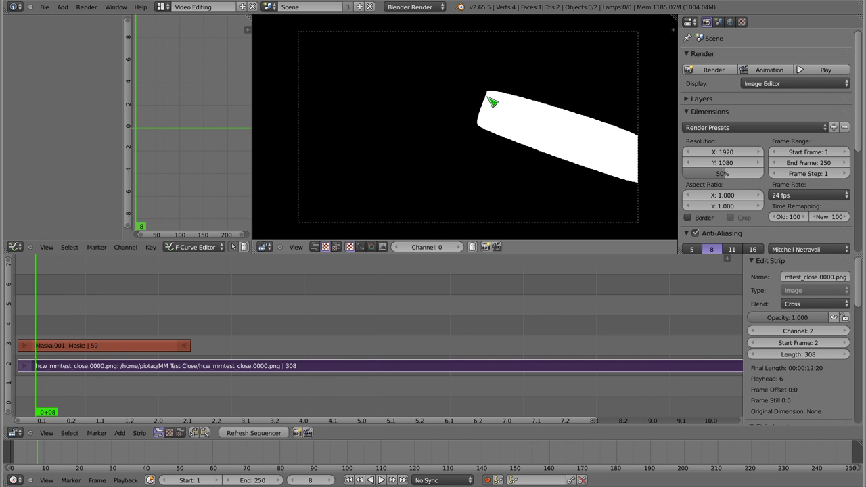
Set the Maska.001 mask strip's blend mode to Add
click(82, 349)
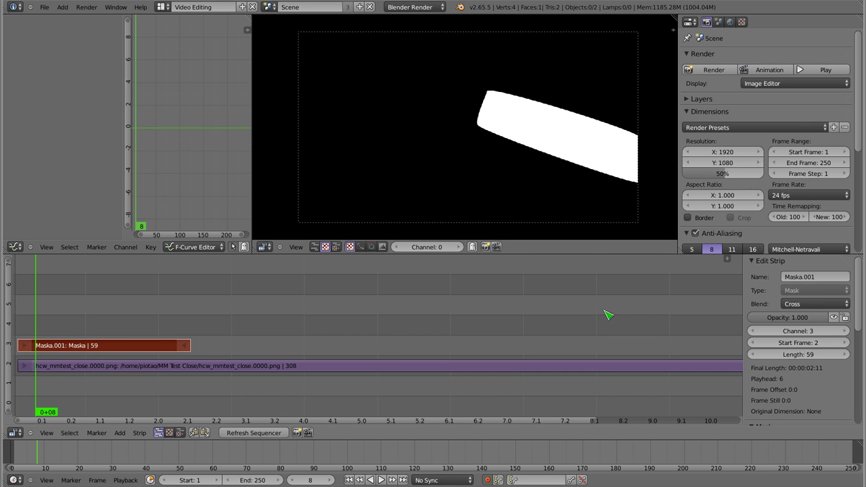
click(811, 309)
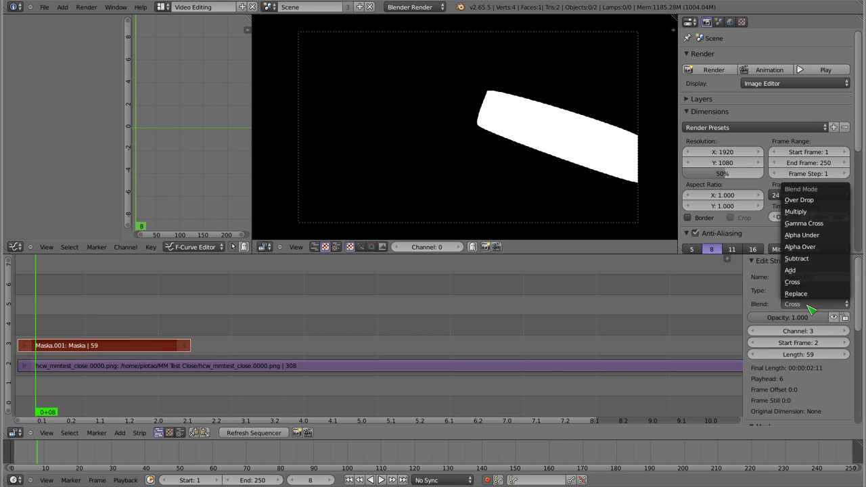
click(811, 278)
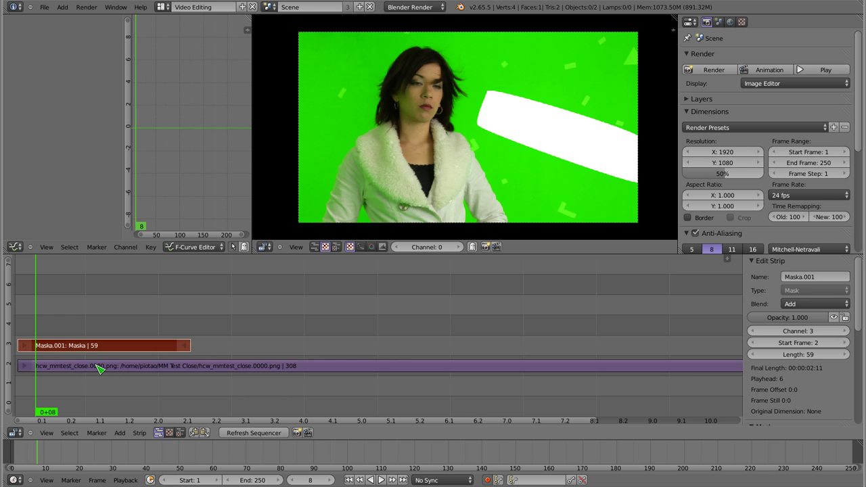
Delete the footage strip and select the mask strip for removal
right_click(124, 370)
key(Delete)
right_click(113, 345)
Delete the mask strip, return to frame 1, and switch to the Motion Tracking workspace
key(Delete)
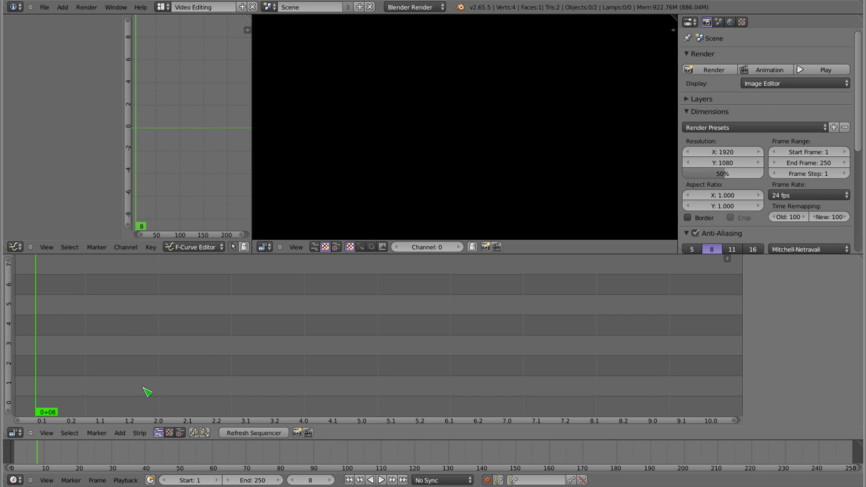
mouse_move(71, 349)
mouse_down()
mouse_move(35, 333)
mouse_move(23, 338)
mouse_move(16, 318)
mouse_up()
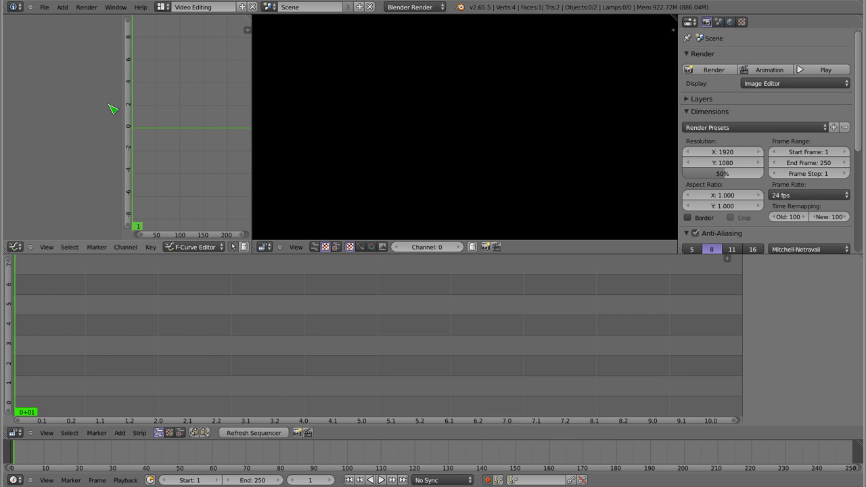
click(170, 7)
click(179, 89)
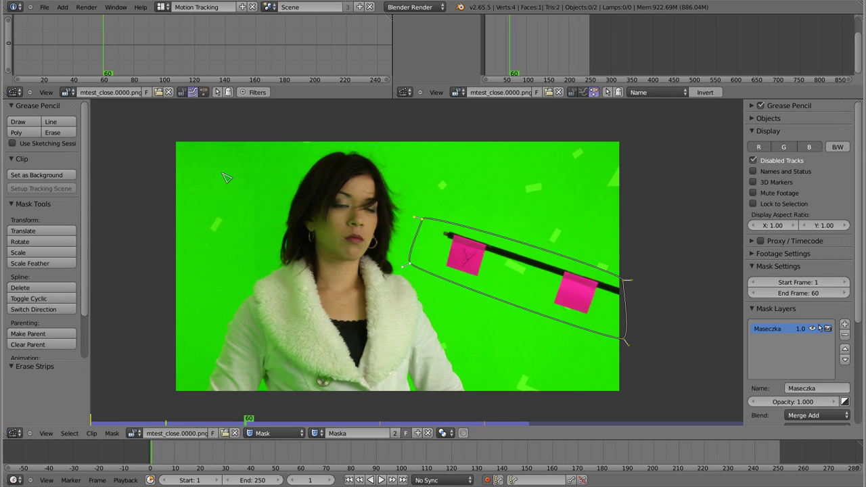
Replace the green-screen footage in the clip editor with the cat photo img_1670.jpg
click(235, 434)
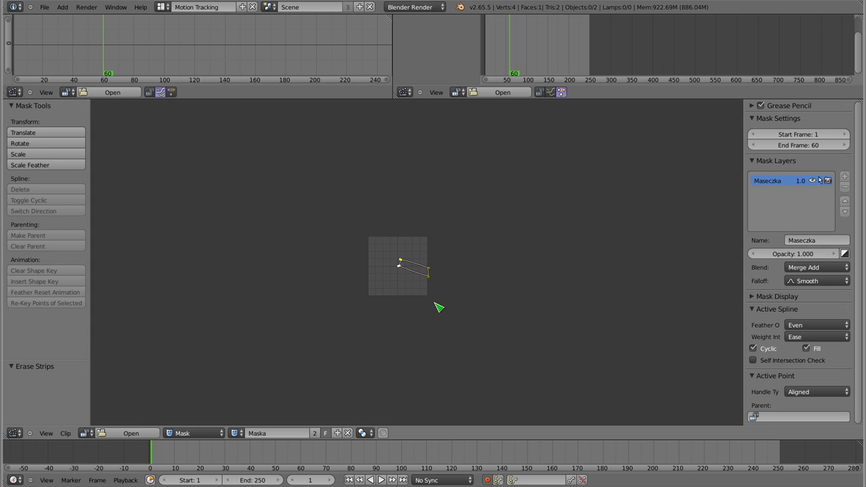
click(131, 434)
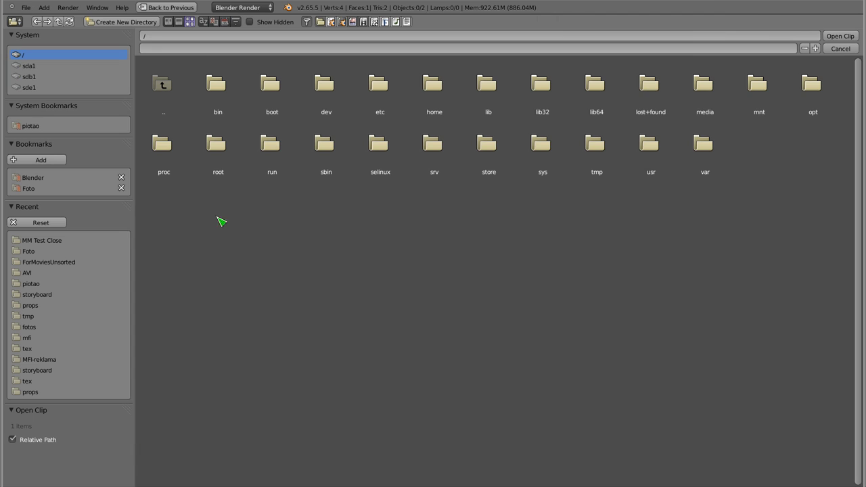
click(38, 125)
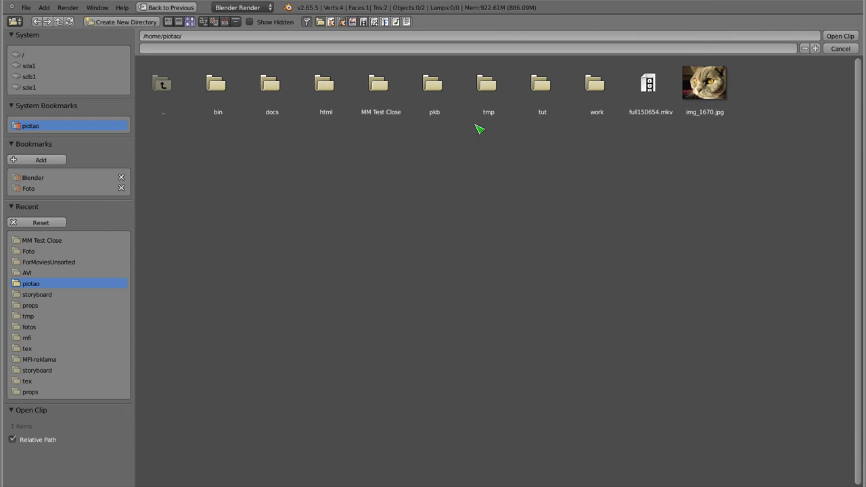
click(707, 99)
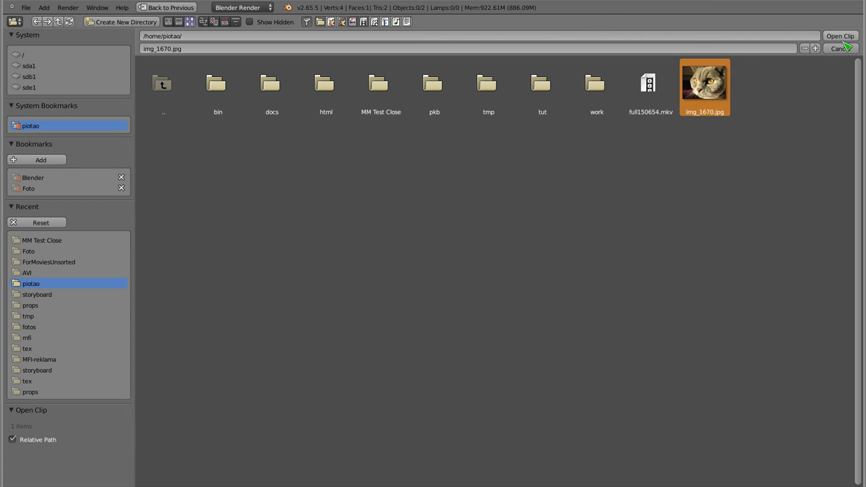
click(840, 36)
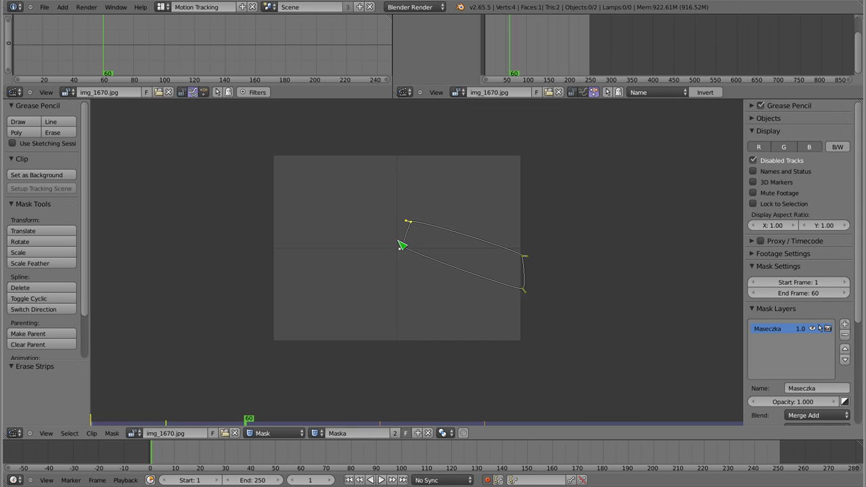
scroll(401, 245, up, 3)
scroll(383, 243, down, 1)
middle_drag(384, 242, 387, 238)
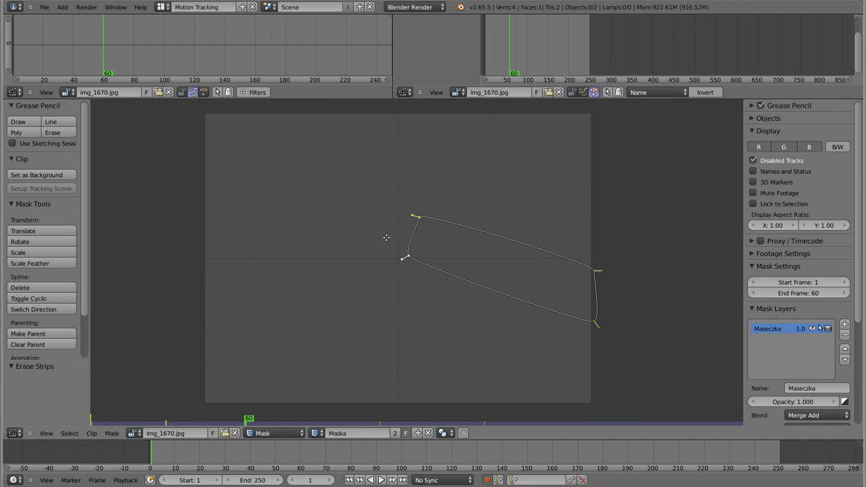
Unlink the mask, choose img_1670.jpg as the clip, and scrub it from frame 1
click(431, 434)
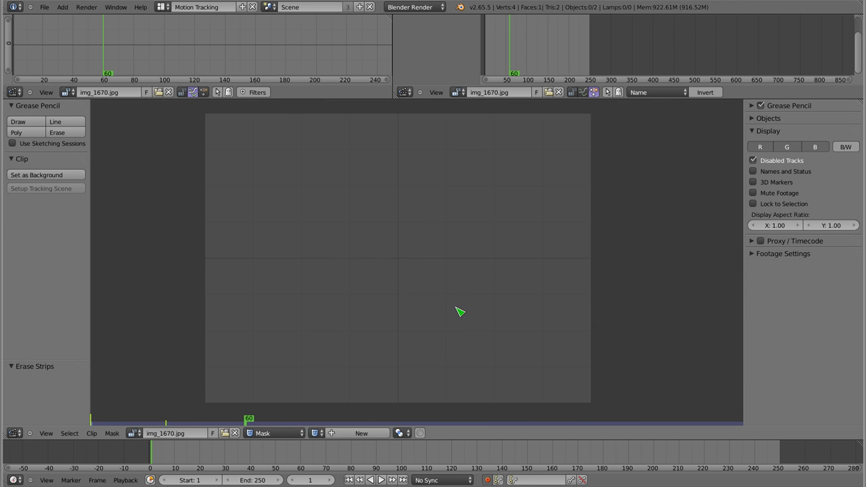
click(134, 433)
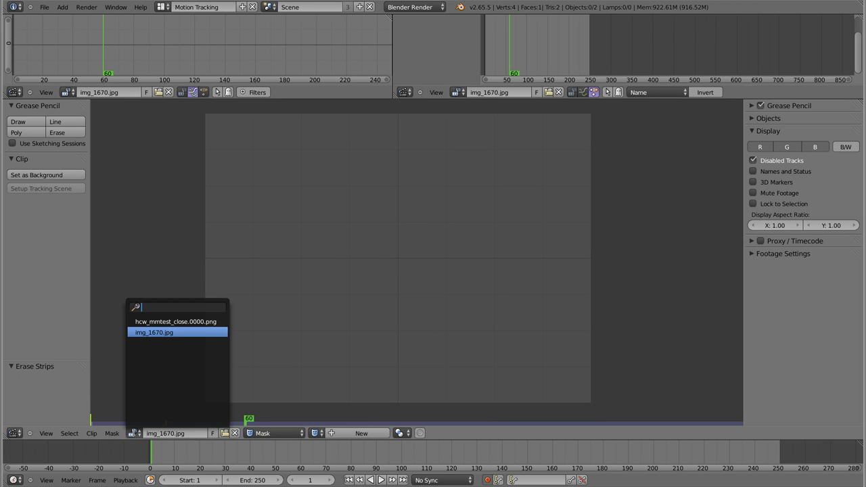
click(148, 335)
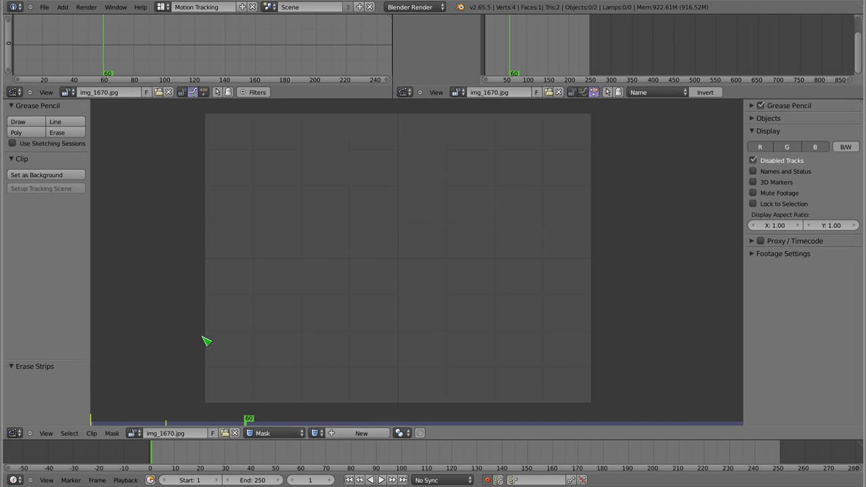
click(155, 459)
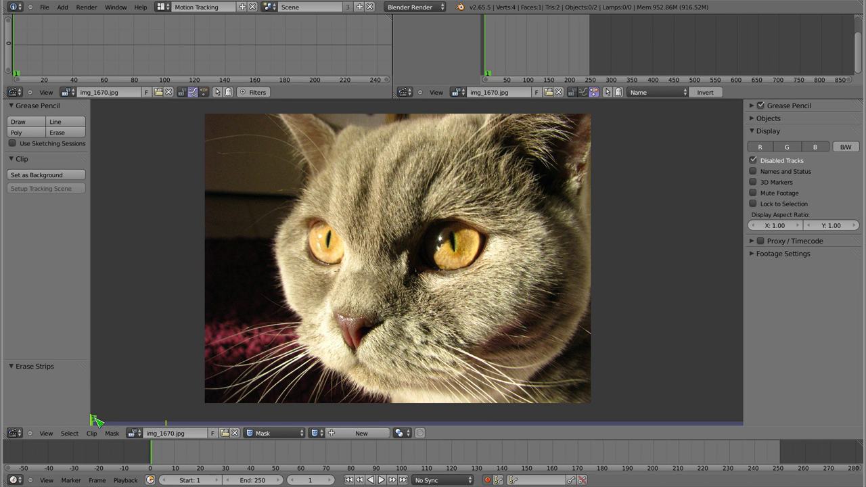
drag(133, 429, 180, 426)
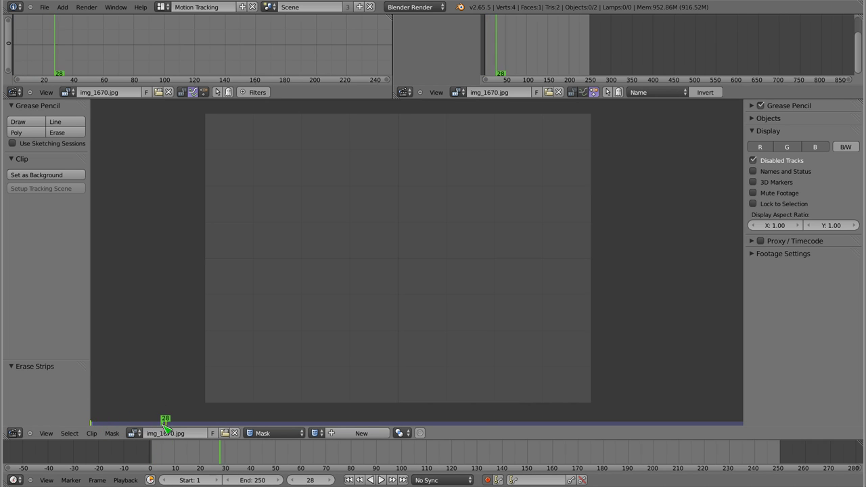
drag(180, 426, 93, 423)
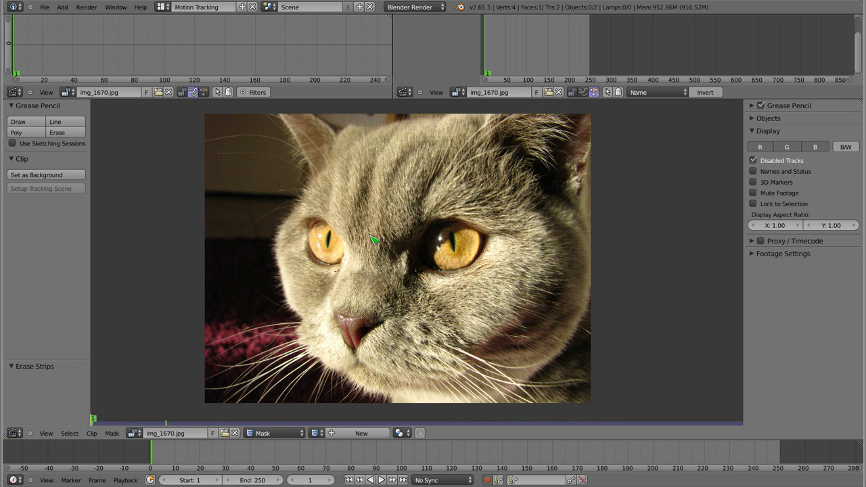
Load the Maska mask onto the cat clip and jump to frame 16
click(316, 433)
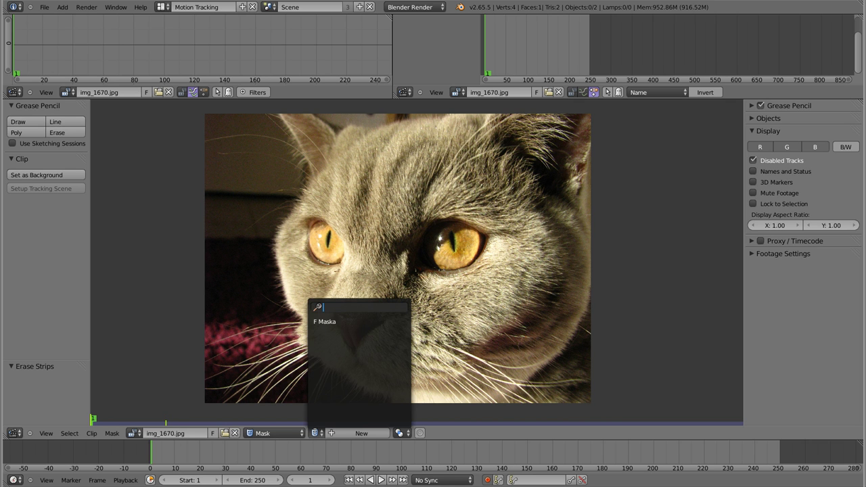
click(324, 323)
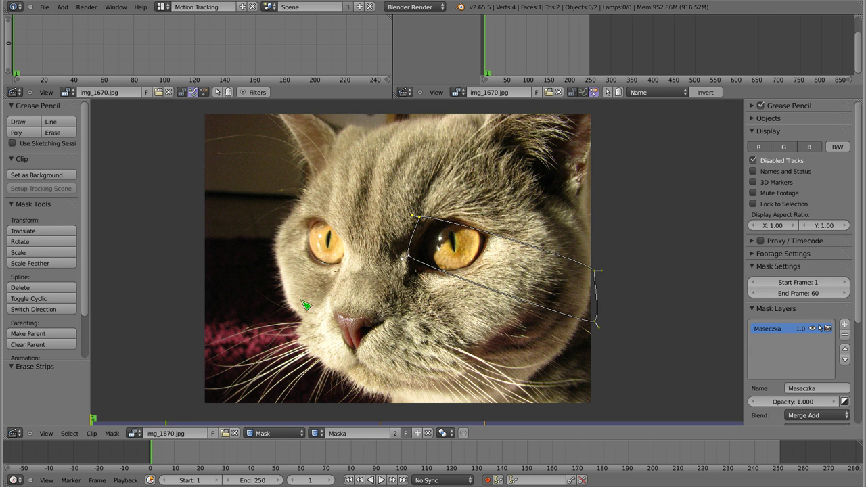
mouse_move(157, 455)
mouse_down()
mouse_move(280, 459)
mouse_move(194, 465)
mouse_move(291, 460)
mouse_up()
Delete all of Maska's points and keyed shape, then return to frame 1
key(x)
click(492, 269)
key(a)
key(x)
click(599, 295)
click(161, 459)
key(shift+Left)
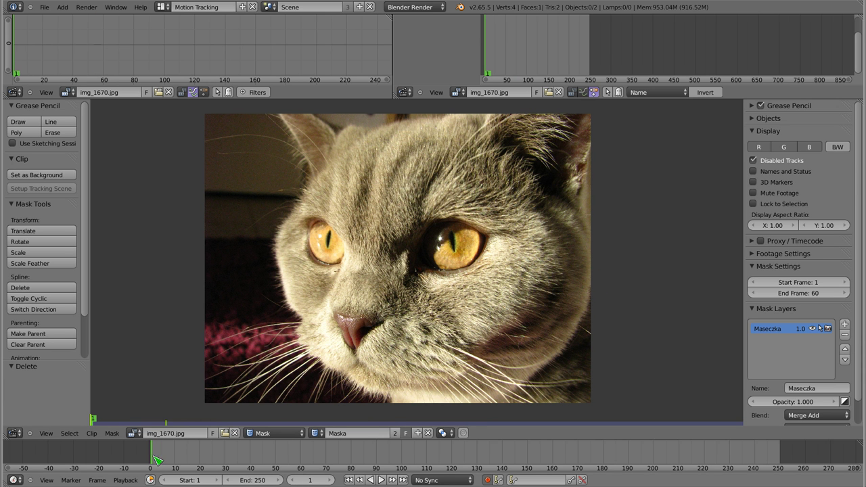
Draw four mask points around the cat's left eye and close them into a loop
ctrl+click(322, 199)
ctrl+click(281, 246)
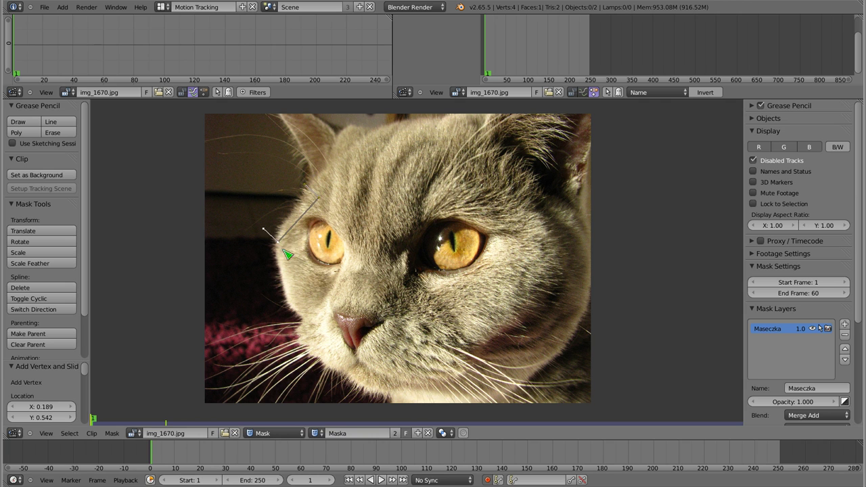
ctrl+click(328, 290)
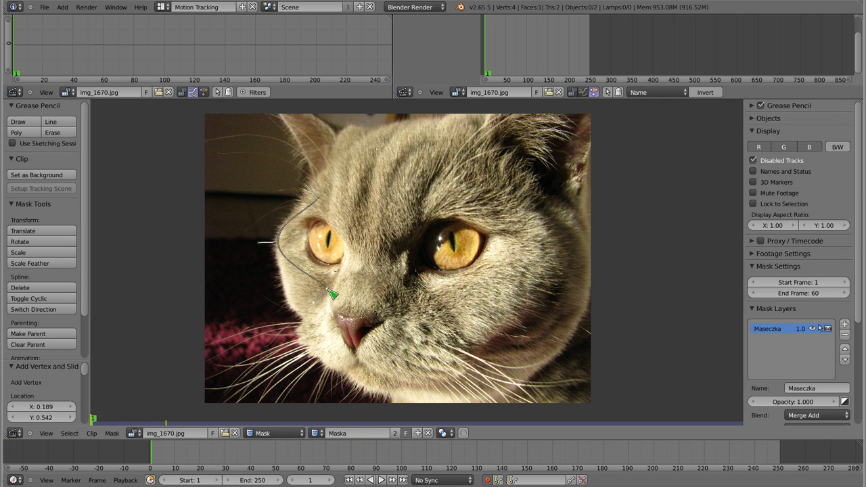
ctrl+click(363, 246)
key(alt+c)
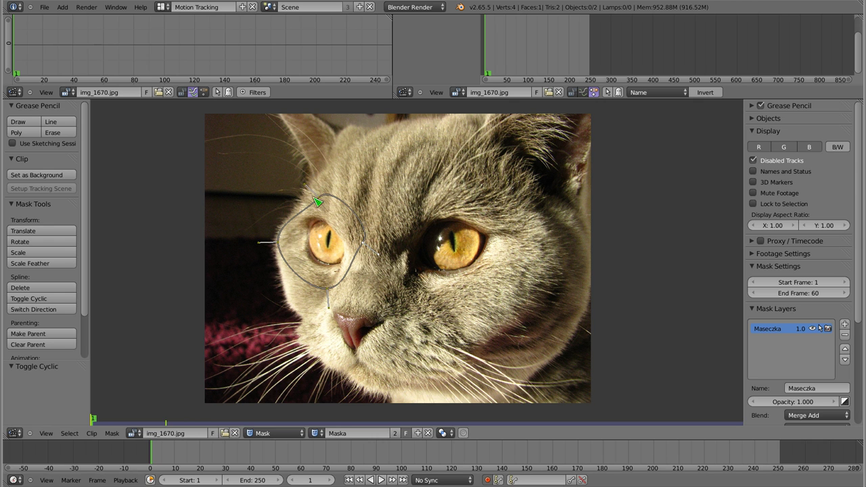
Rotate two point handles and reposition a point to round out the mask
key(r)
click(373, 224)
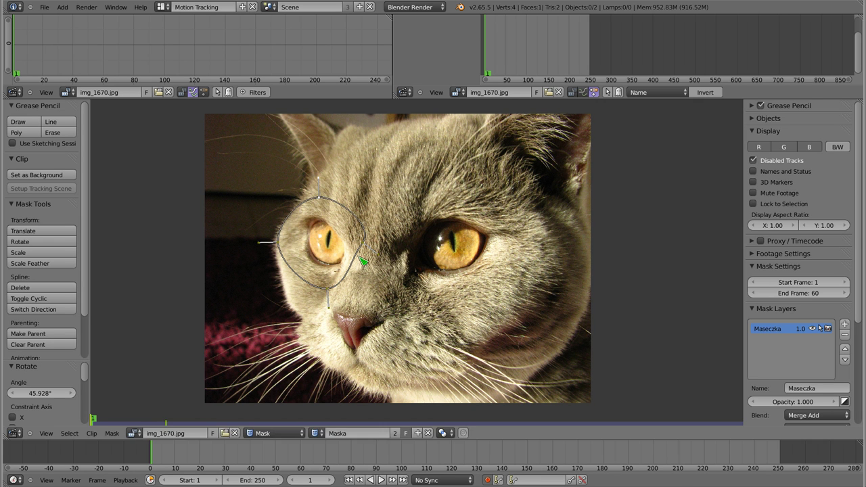
key(r)
click(406, 250)
key(g)
click(288, 255)
key(s)
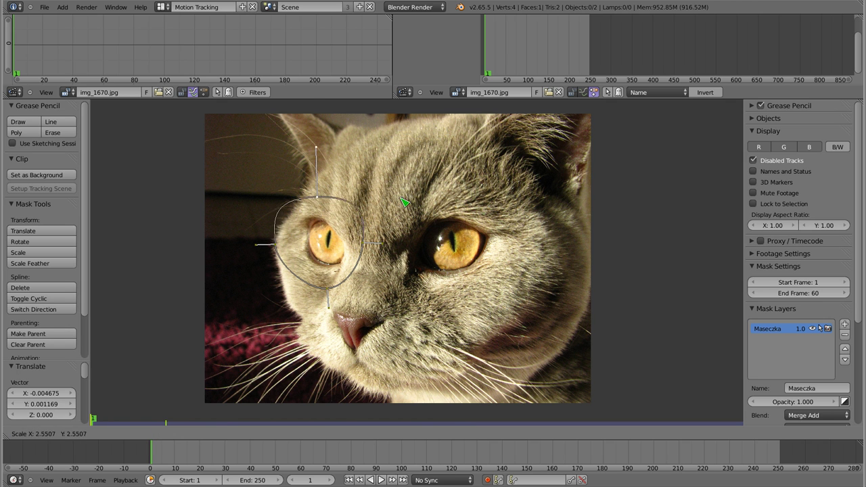
key(Escape)
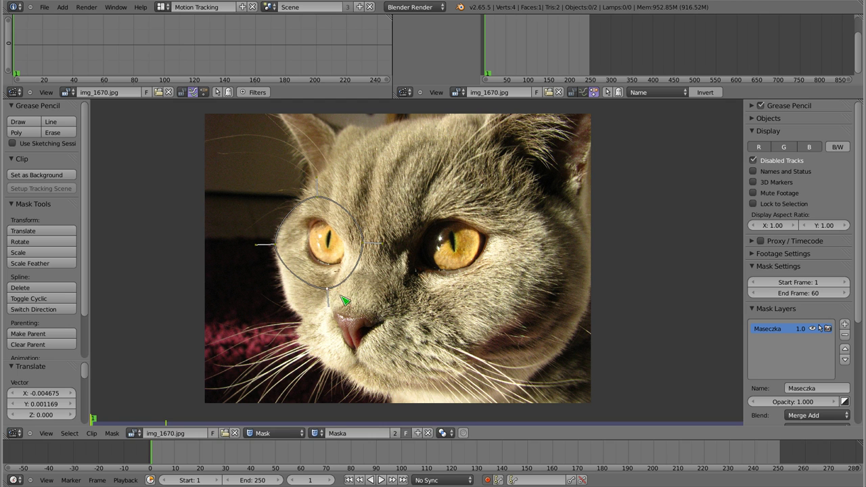
key(g)
click(339, 303)
Rotate and move the mask shape to align it with the eye
key(r)
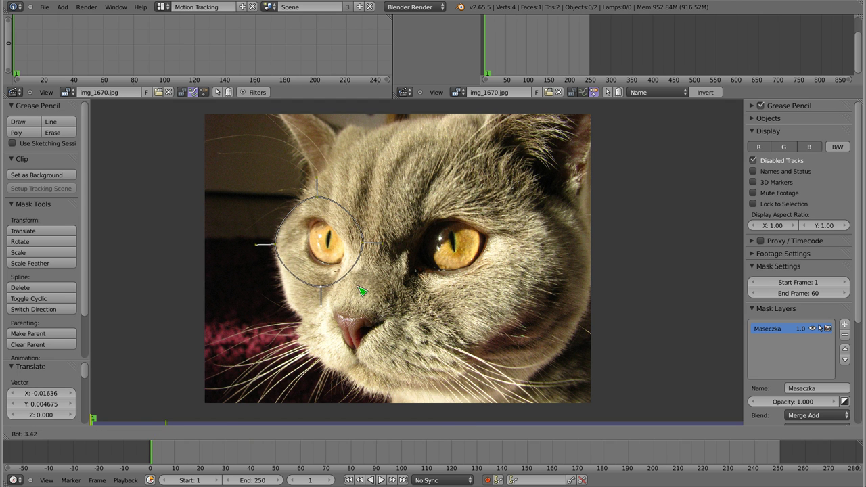
click(361, 291)
key(g)
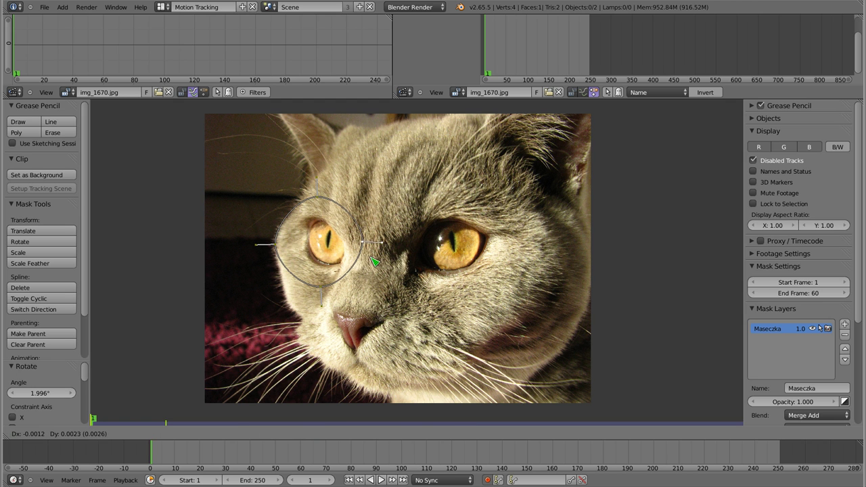
click(374, 263)
key(g)
key(r)
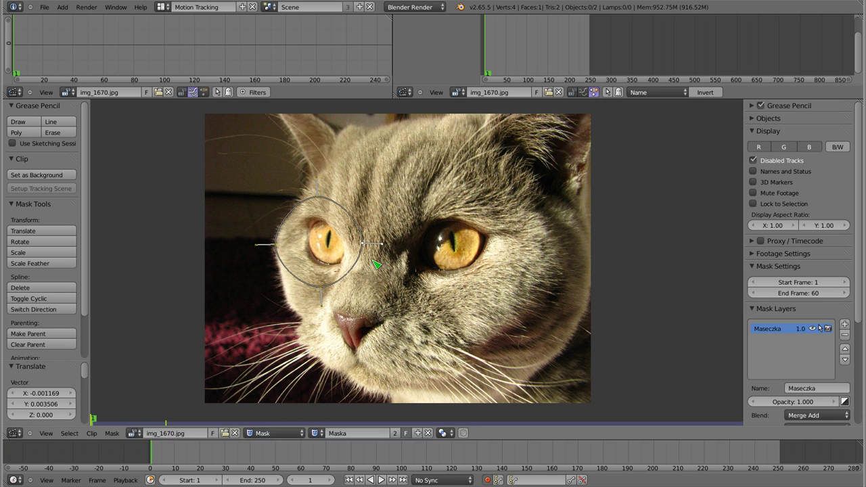
click(382, 265)
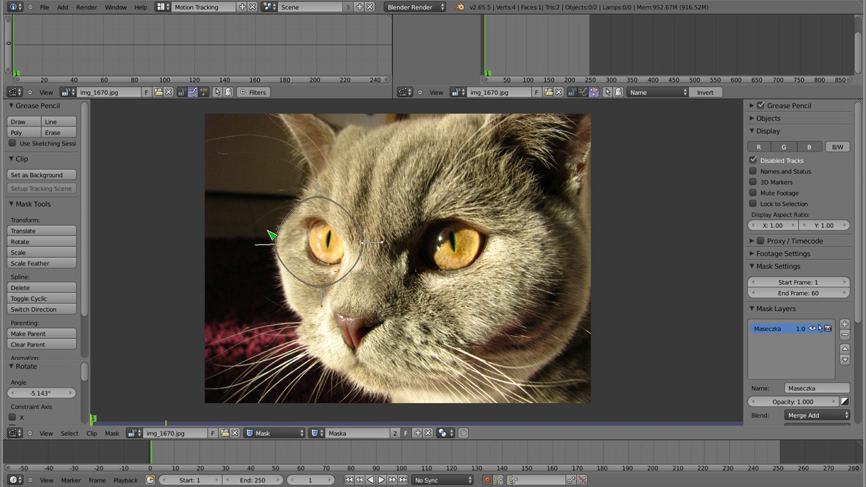
Shrink the mask circle to 0.653 and center it over the left eye
key(a)
key(a)
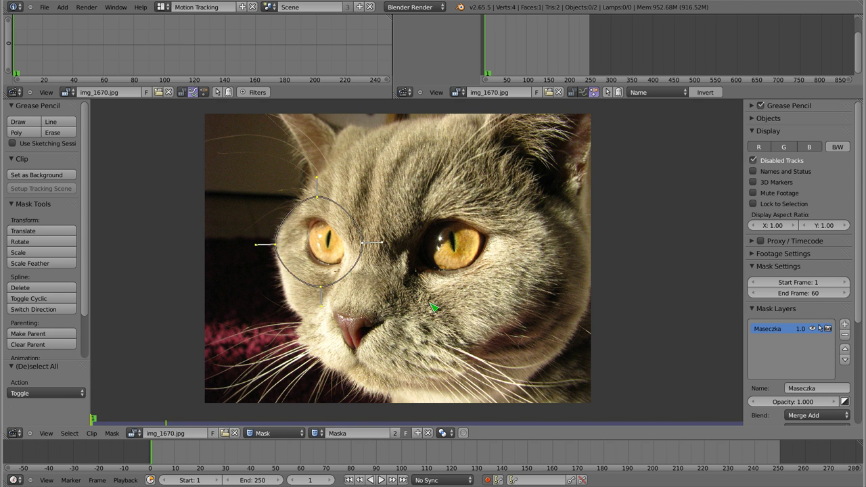
key(s)
click(390, 298)
key(g)
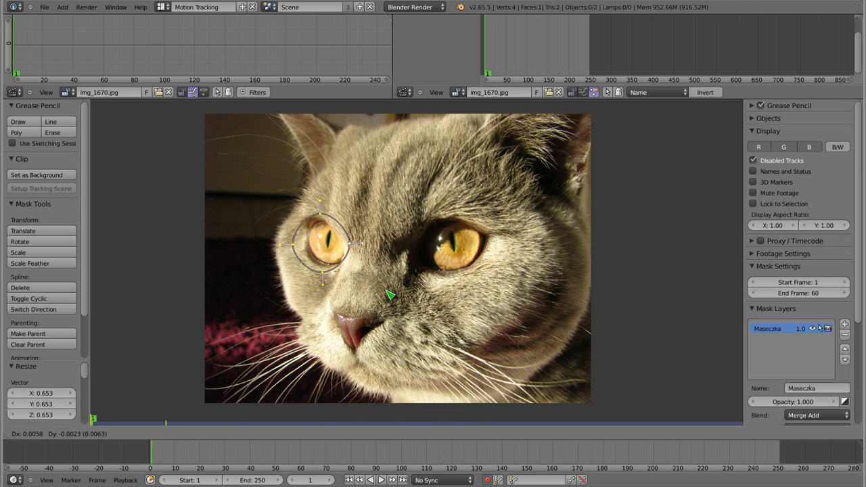
click(390, 292)
key(s)
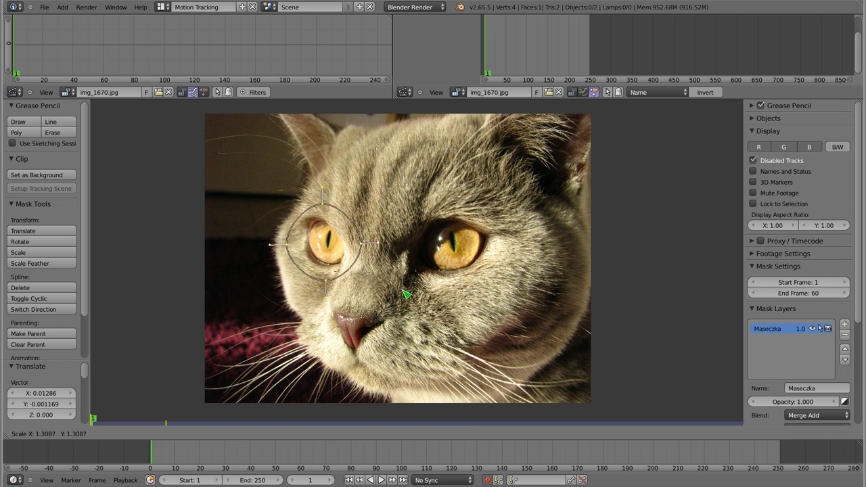
Scale the circle to 1.975, move it to the photo's left edge, and key its shape at frame 1
click(444, 313)
key(g)
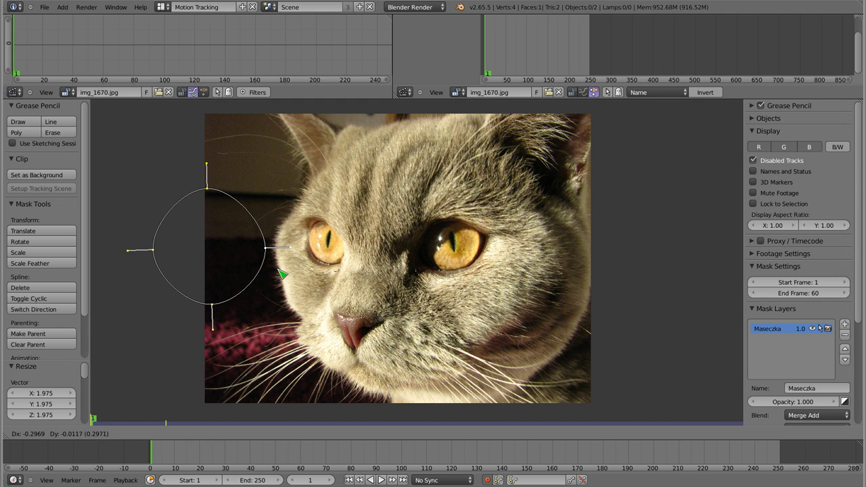
click(283, 274)
key(r)
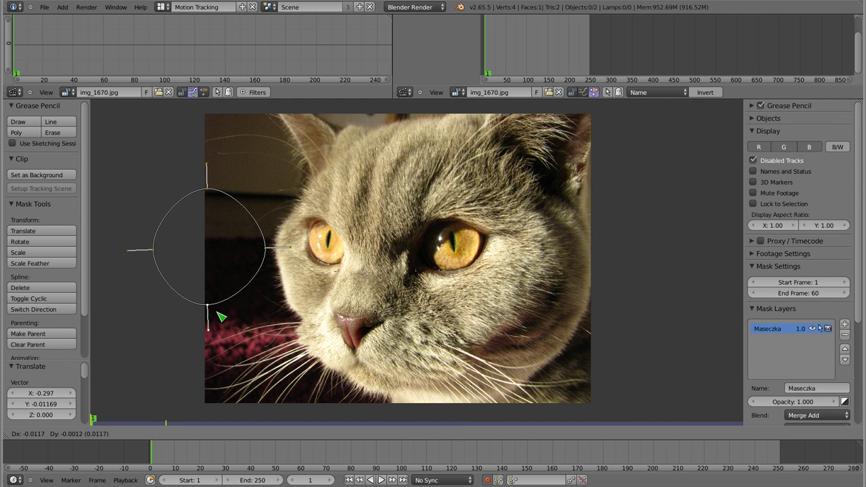
click(254, 318)
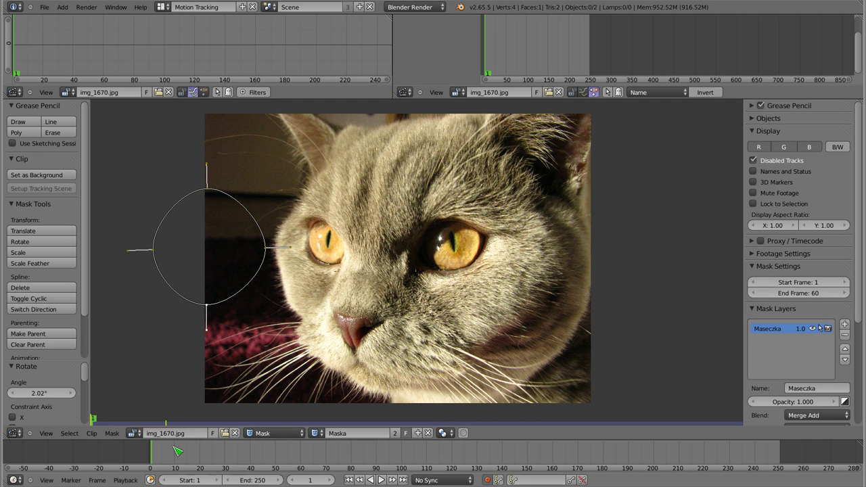
key(a)
key(a)
key(i)
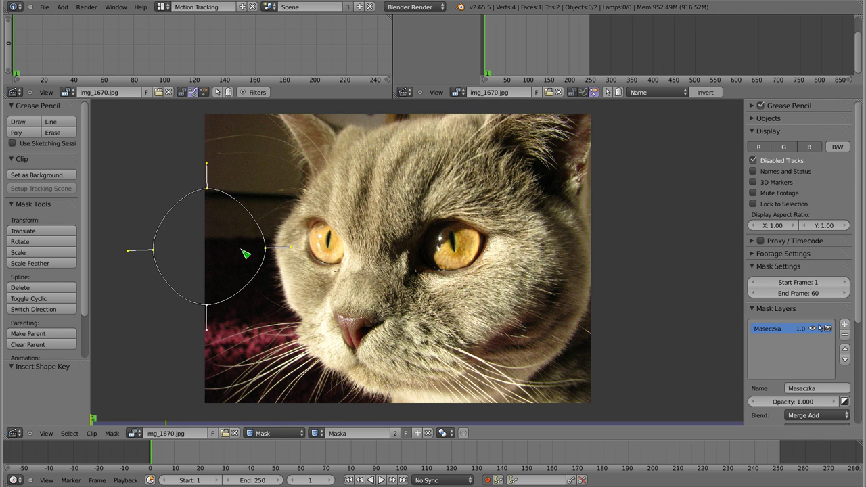
At frame 60, move the mask circle to the photo's right edge and key its shape
drag(171, 454, 302, 463)
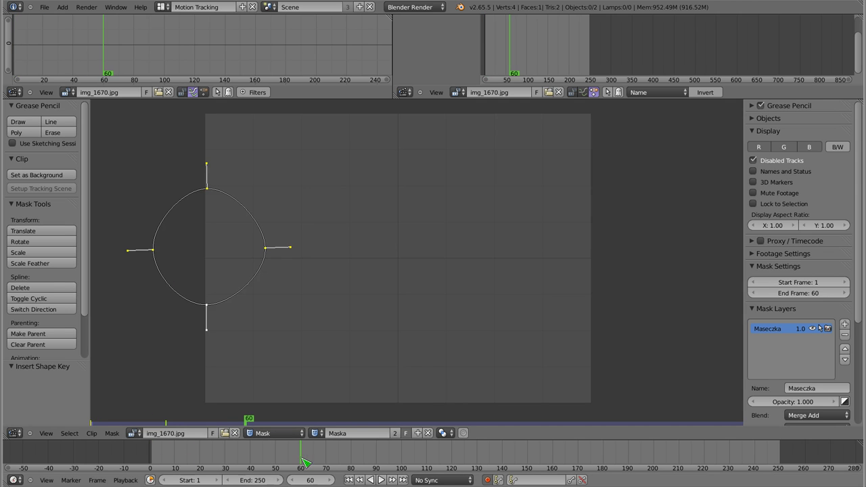
key(g)
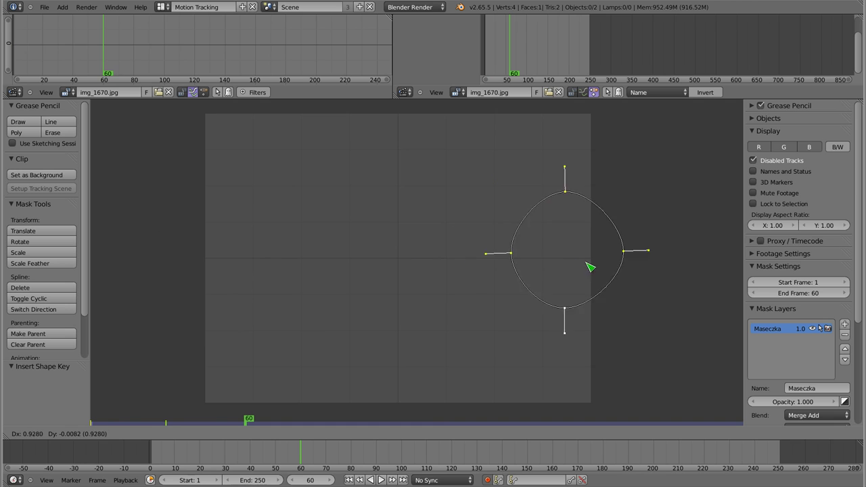
click(610, 265)
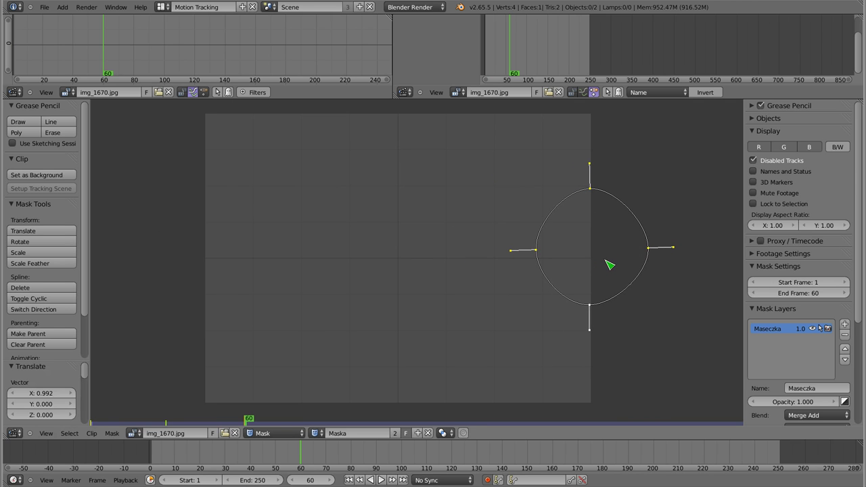
key(i)
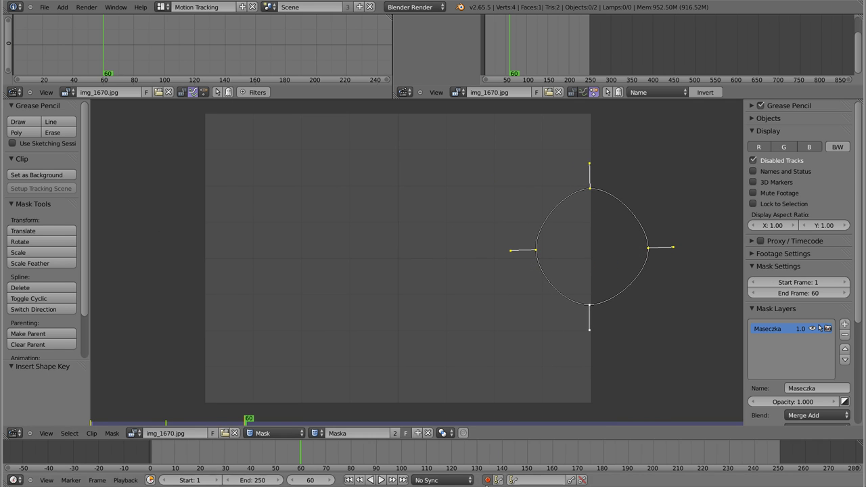
mouse_move(155, 458)
mouse_down()
mouse_move(325, 469)
mouse_move(155, 467)
mouse_up()
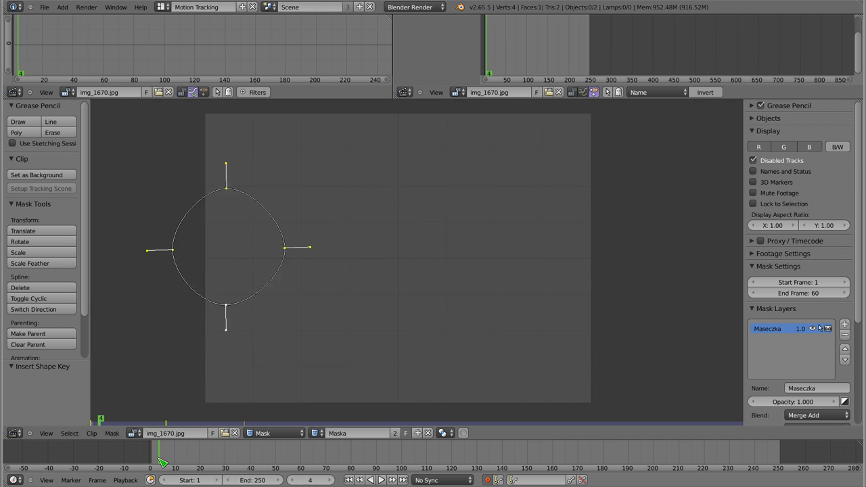
In the Video Editing layout, add the cat photo img_1670.jpg as an image strip
click(164, 7)
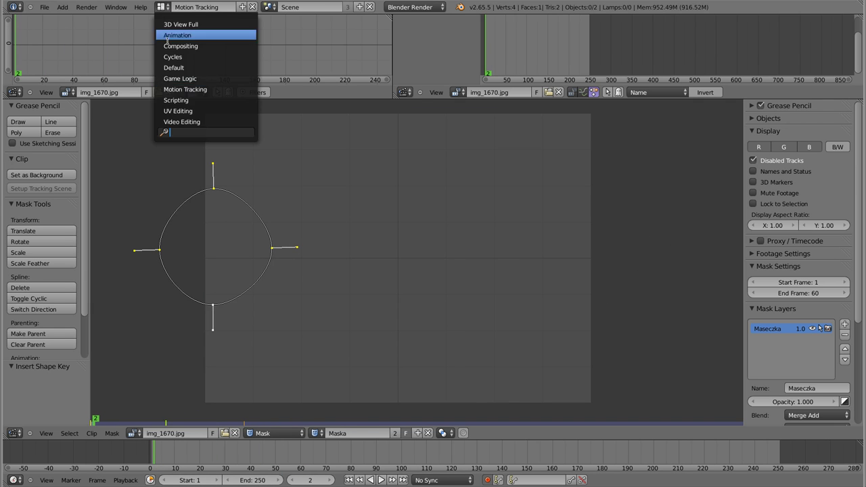
click(181, 120)
key(shift+a)
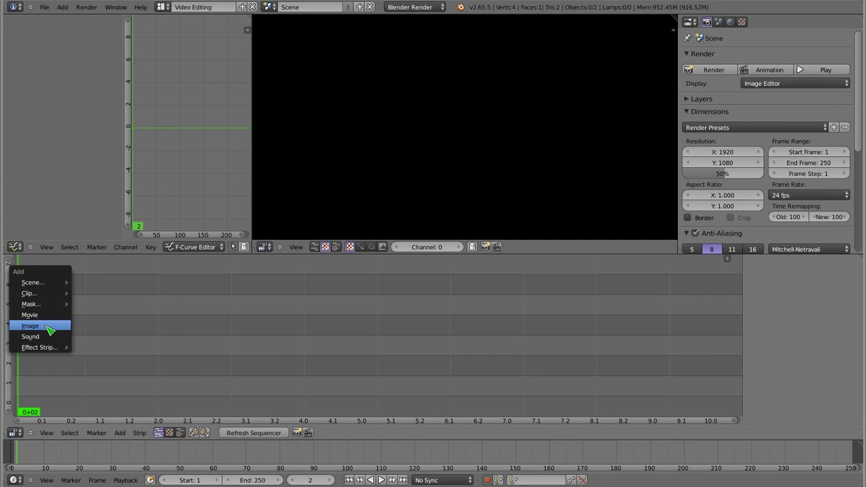
click(47, 327)
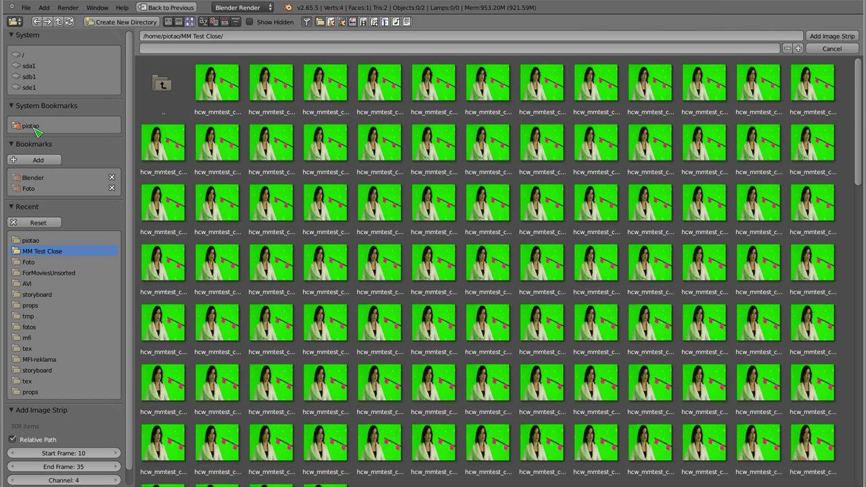
click(31, 126)
click(651, 84)
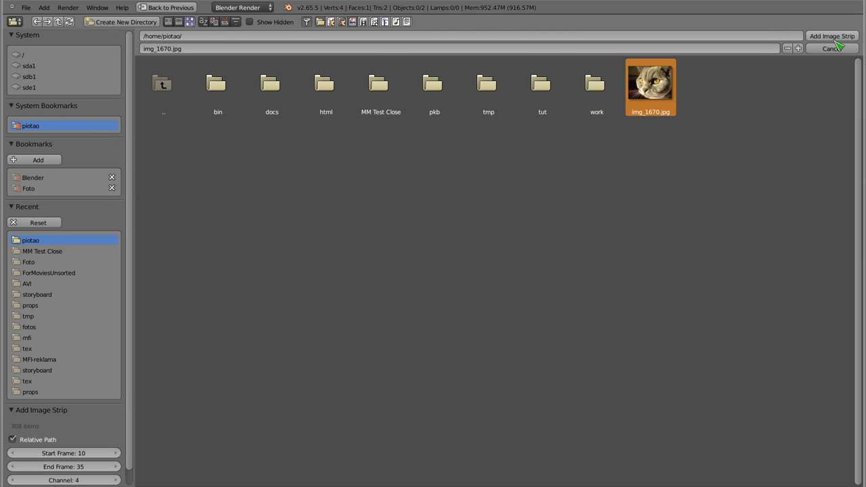
click(832, 36)
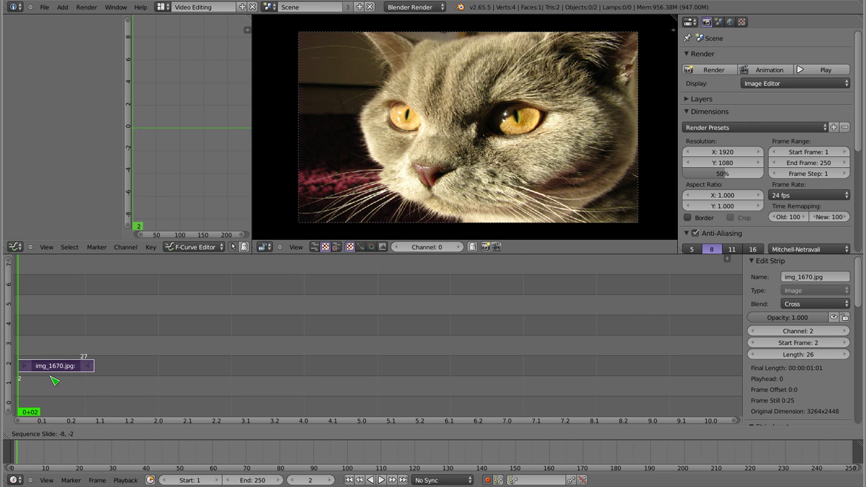
Place the photo strip at channel 2, frame 1, and stretch it to 61 frames
click(54, 381)
key(ctrl+t)
right_click(87, 366)
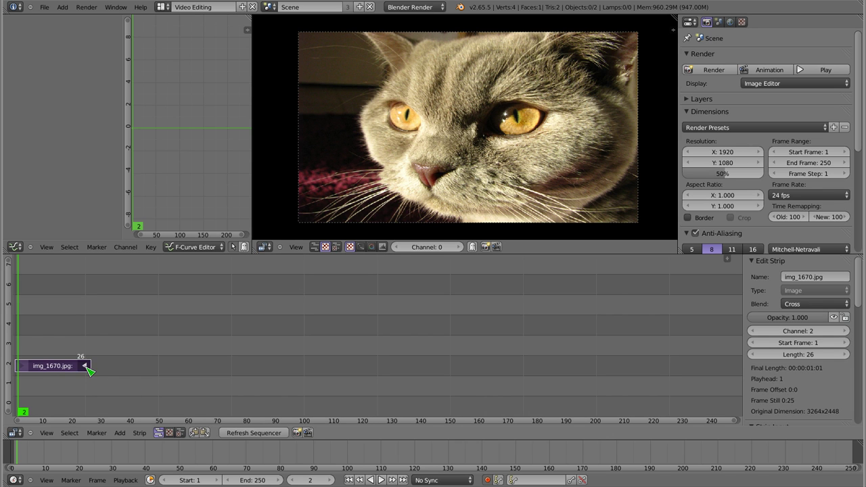
key(g)
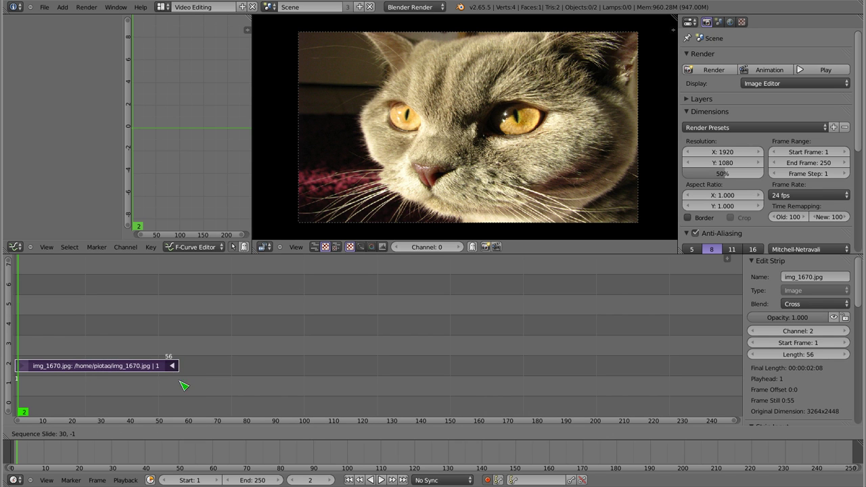
click(195, 387)
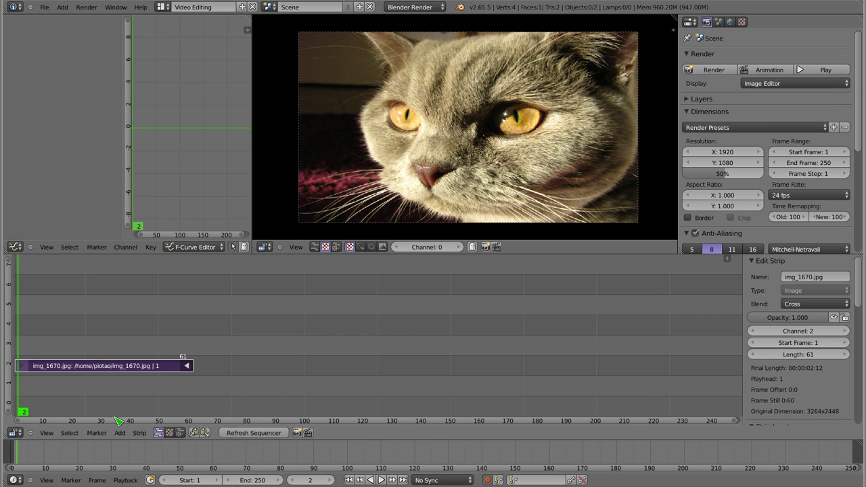
key(shift+a)
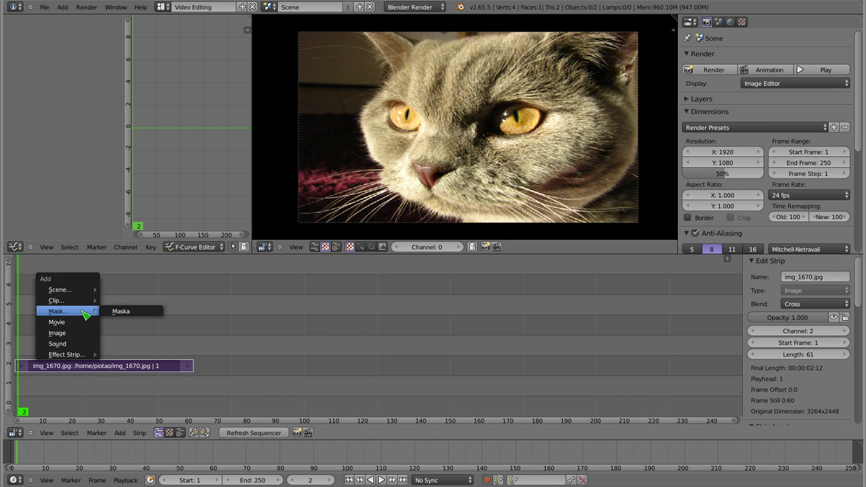
Add the Maska mask strip on channel 3 at frame 1 and trim the photo strip to 59 frames
click(123, 318)
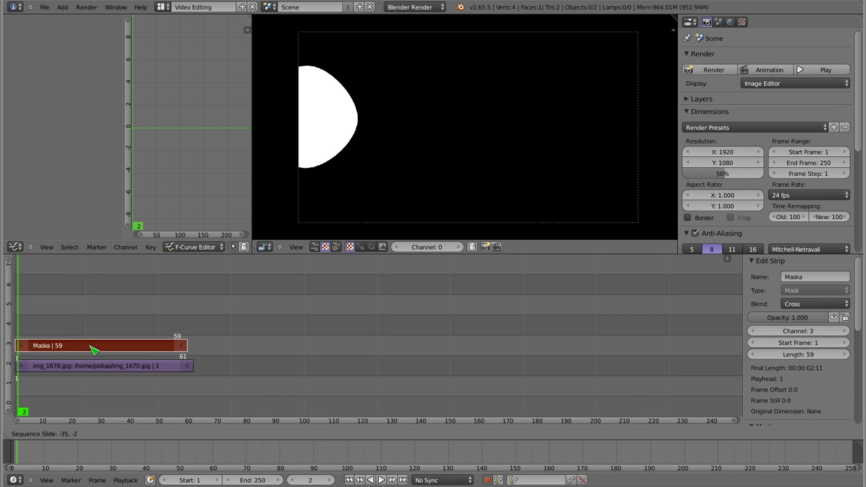
click(93, 350)
right_click(192, 366)
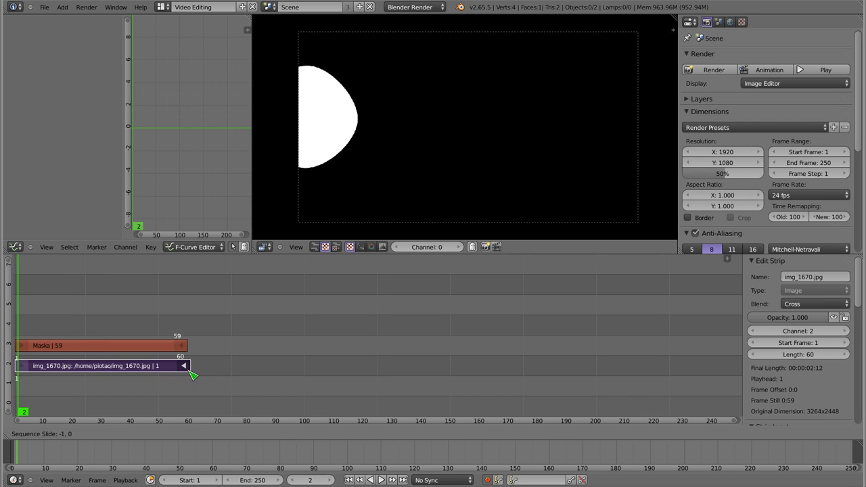
key(g)
click(180, 365)
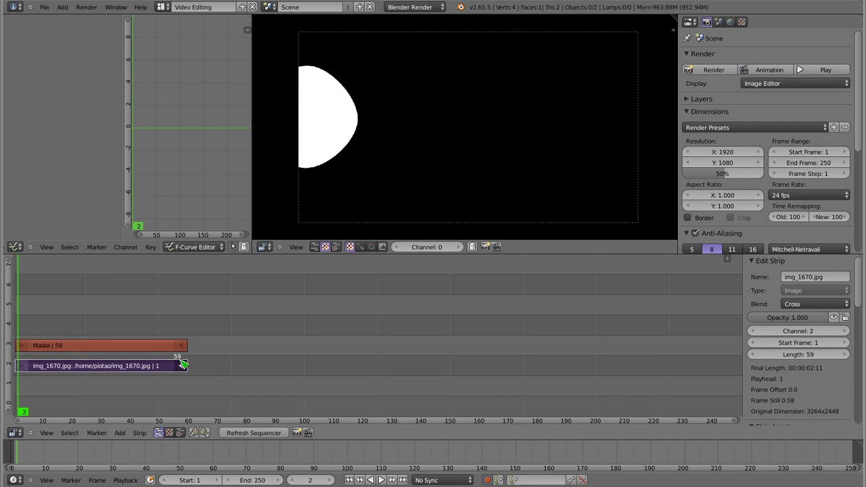
Preview the mask animation and open the Maska strip's blend mode options
mouse_move(37, 333)
mouse_down()
mouse_move(187, 347)
mouse_move(21, 366)
mouse_move(186, 374)
mouse_move(88, 369)
mouse_up()
right_click(102, 348)
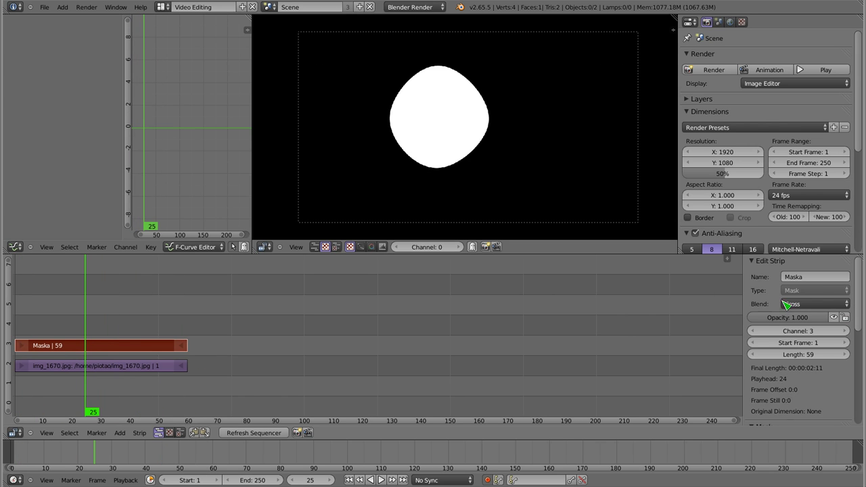
click(816, 306)
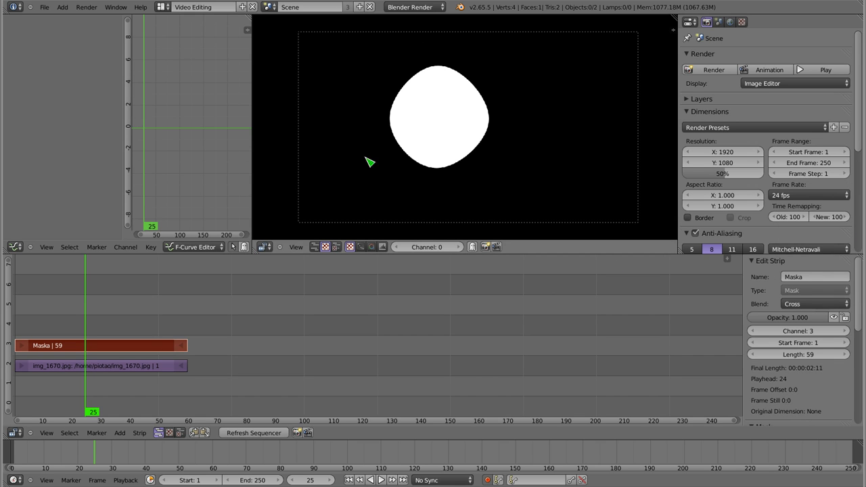
Set the Maska strip's blend mode to Multiply, then scrub to check the masked cat photo
right_click(144, 366)
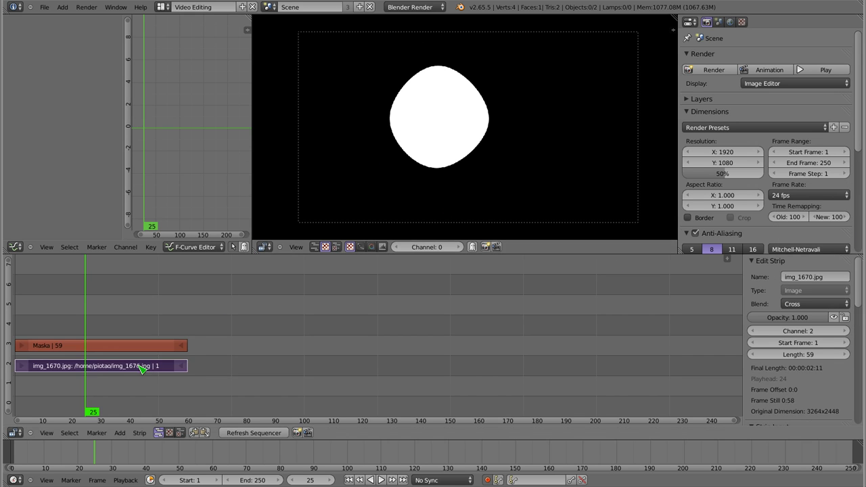
right_click(121, 348)
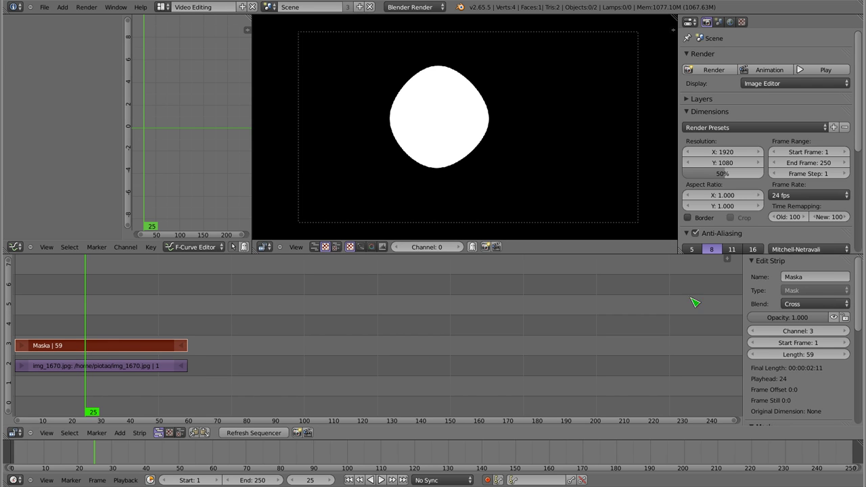
click(795, 304)
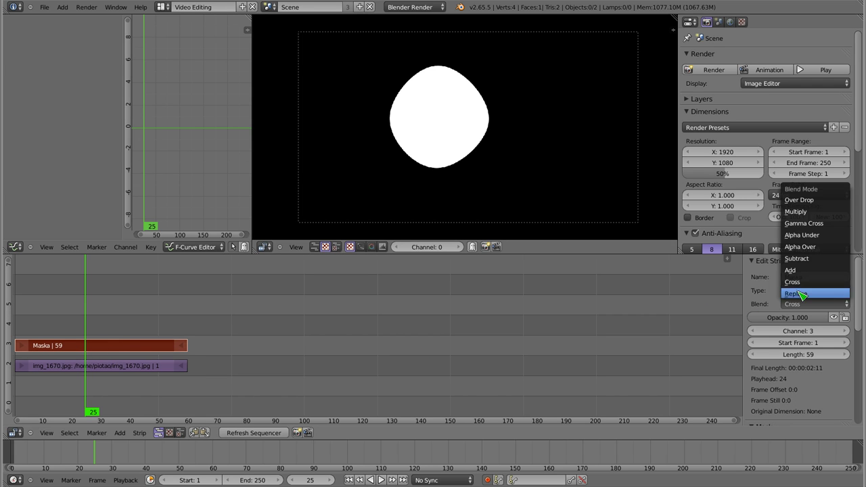
click(819, 214)
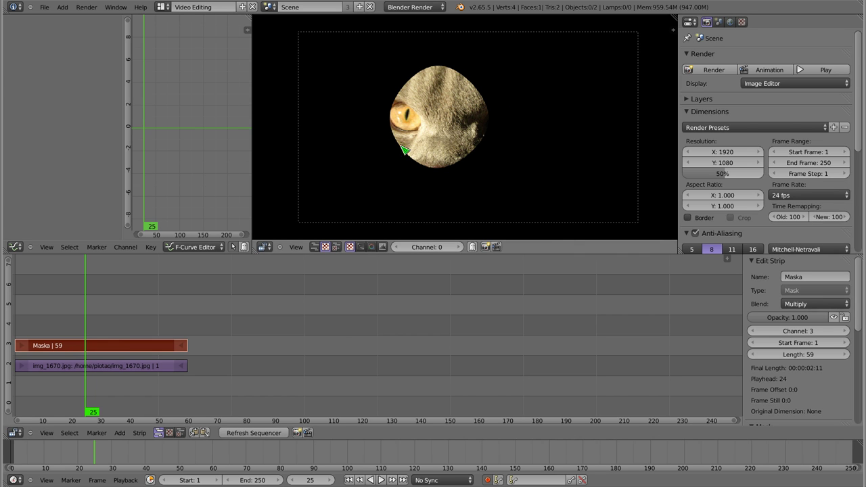
mouse_move(86, 331)
mouse_down()
mouse_move(68, 345)
mouse_move(87, 352)
mouse_move(73, 359)
mouse_move(164, 374)
mouse_move(43, 370)
mouse_up()
Duplicate the Maska strip as Maska.001 on channel 4
key(shift+d)
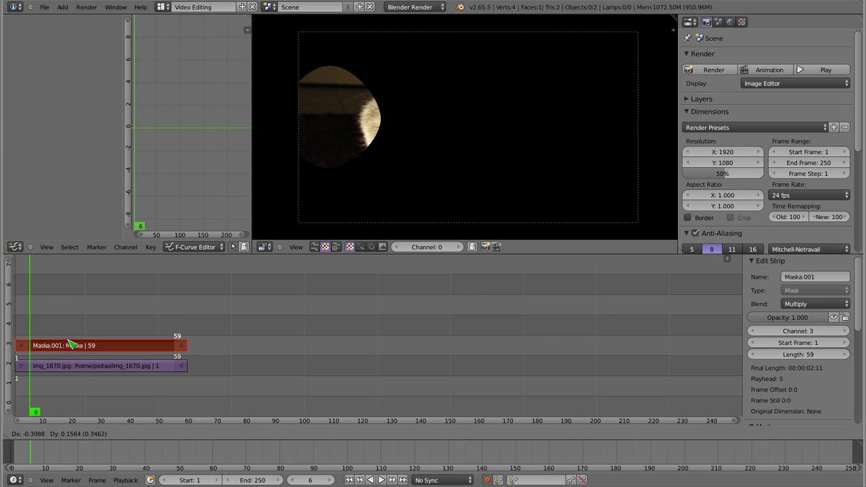
click(78, 343)
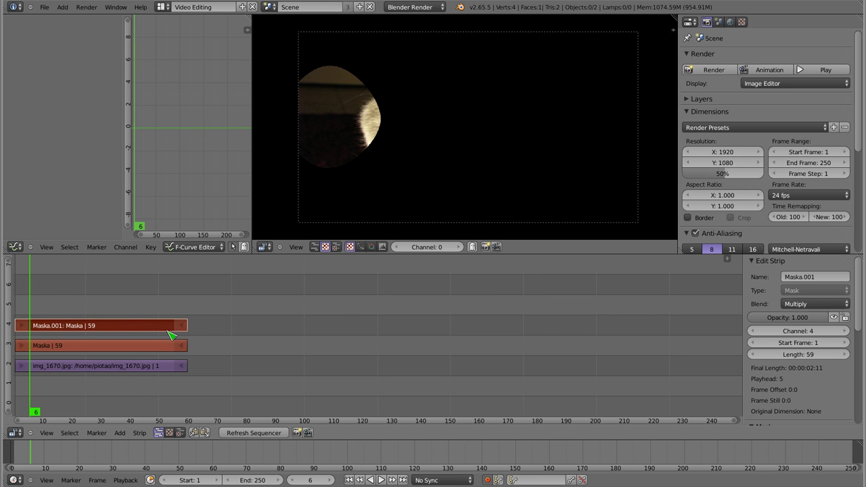
scroll(772, 341, down, 5)
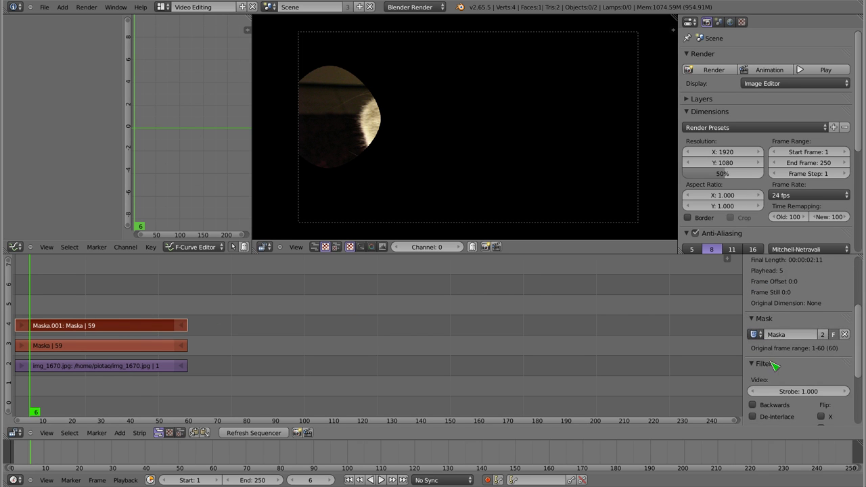
scroll(775, 369, down, 1)
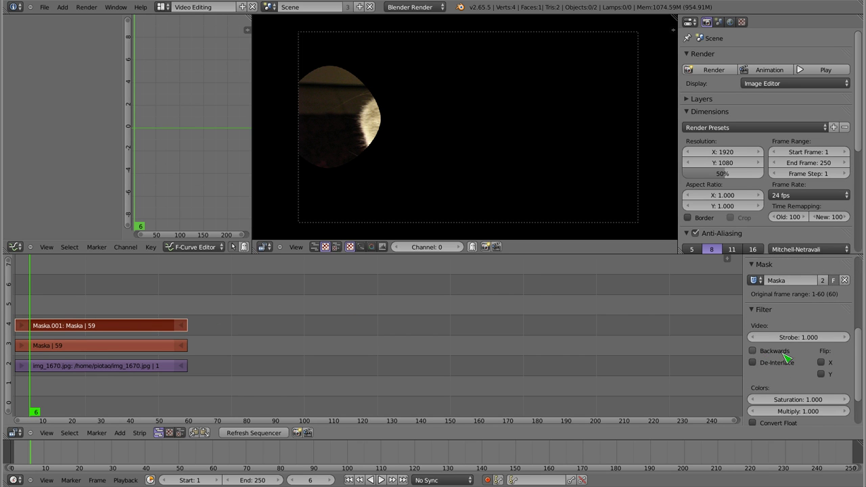
Make Maska.001 play Backwards and preview both masks across the frames
click(756, 353)
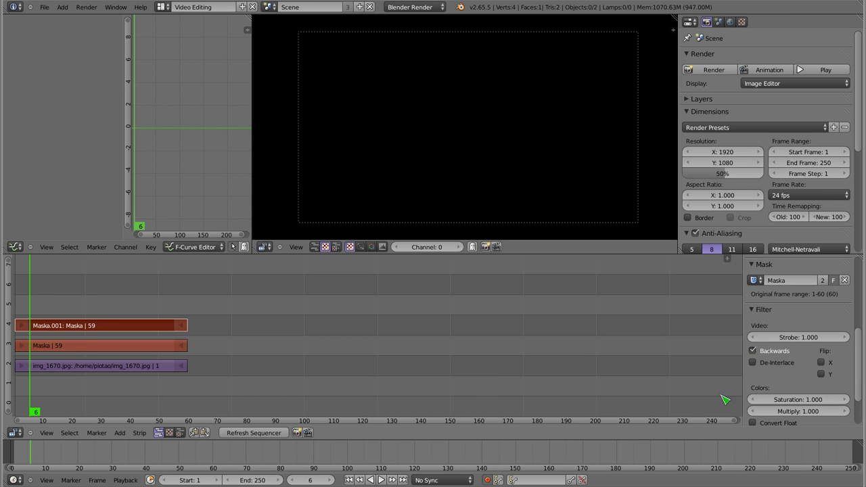
key(Left)
key(Left)
key(Left)
key(Left)
key(Right)
key(Right)
key(Right)
key(Right)
key(Right)
key(Right)
key(Right)
key(Right)
key(Right)
mouse_move(66, 320)
mouse_down()
mouse_move(131, 322)
mouse_move(93, 326)
mouse_move(106, 326)
mouse_up()
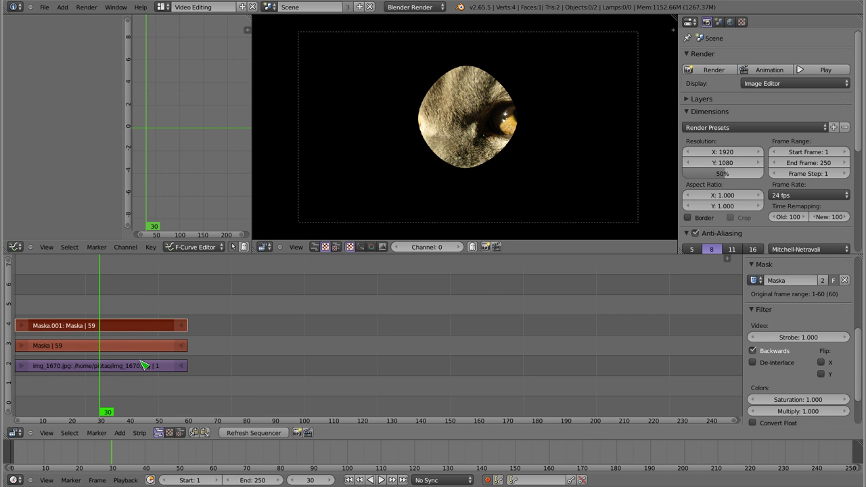
mouse_move(104, 312)
mouse_down()
mouse_move(77, 315)
mouse_move(100, 314)
mouse_up()
right_click(124, 348)
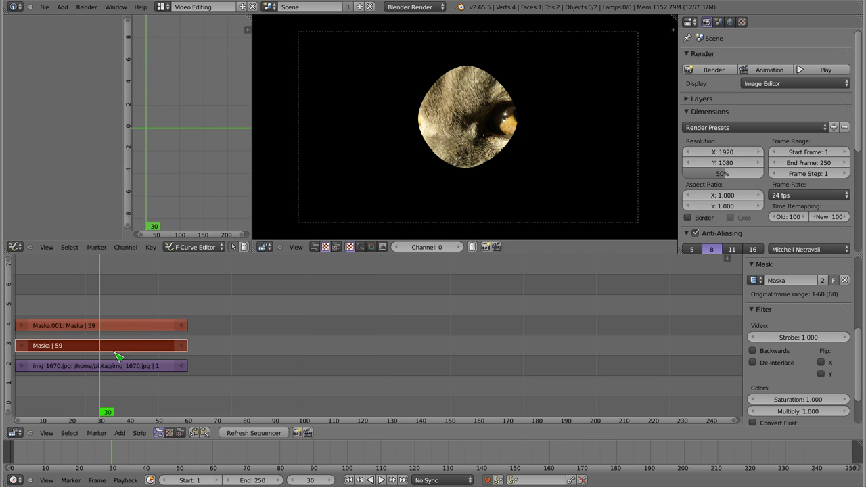
mouse_move(104, 310)
mouse_down()
mouse_move(77, 313)
mouse_move(116, 312)
mouse_move(97, 314)
mouse_move(112, 315)
mouse_move(103, 316)
mouse_up()
right_click(118, 329)
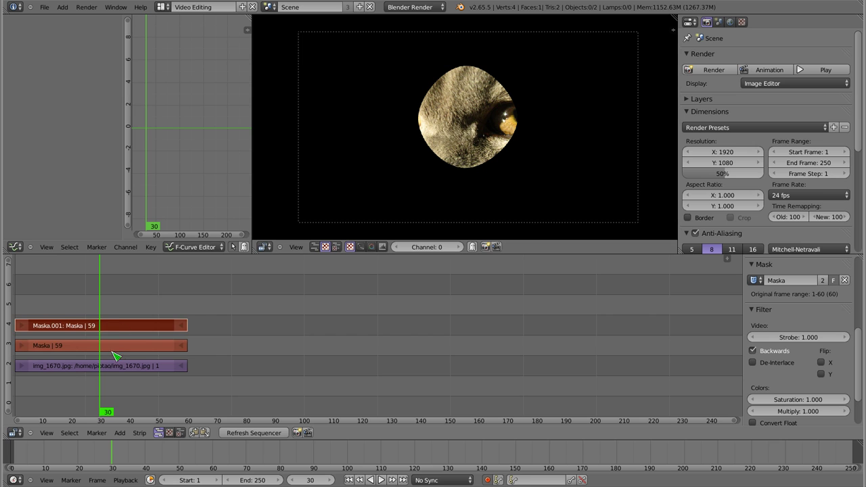
right_click(123, 333)
scroll(799, 363, up, 5)
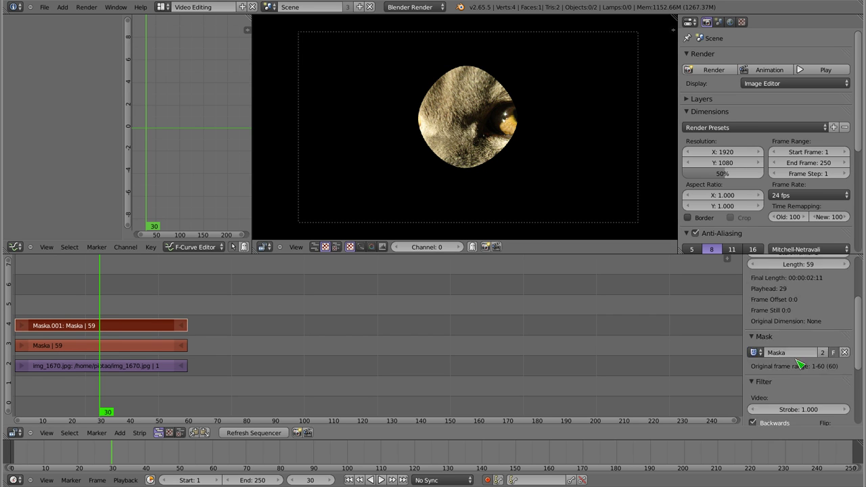
scroll(799, 363, up, 5)
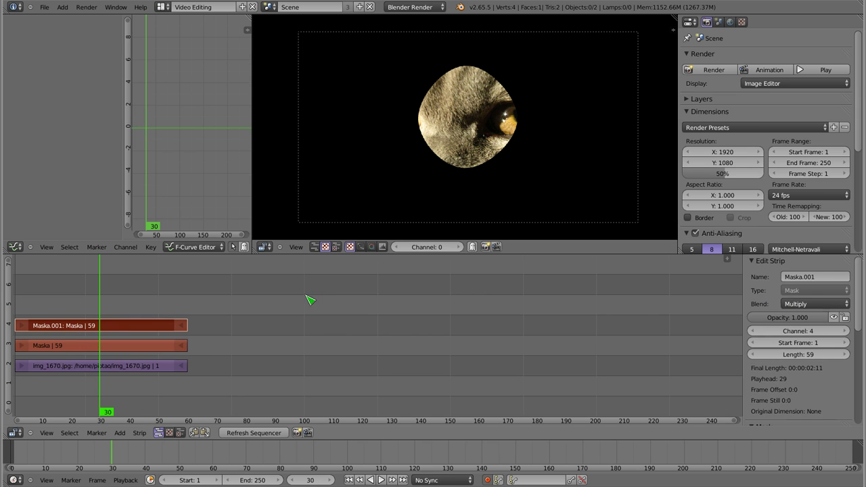
key(shift+a)
Set Maska.001's blend mode to Add and preview at frame 18
click(810, 306)
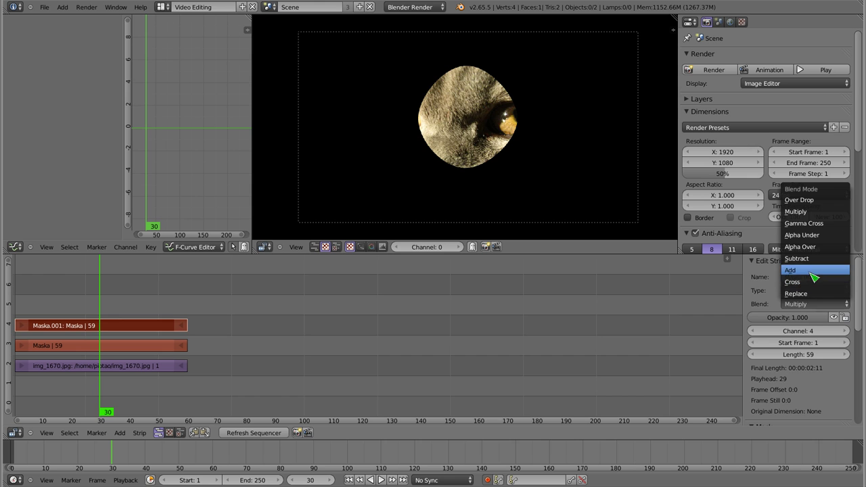
click(814, 277)
mouse_move(130, 321)
mouse_down()
mouse_move(74, 318)
mouse_move(128, 316)
mouse_move(86, 318)
mouse_up()
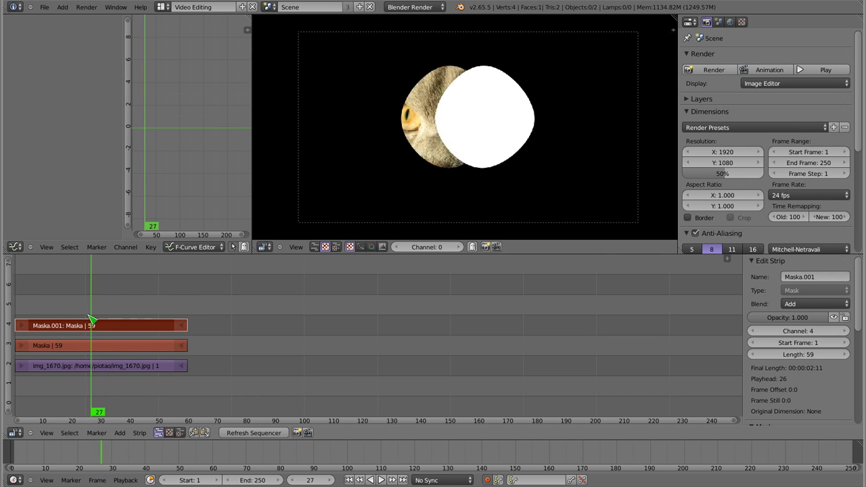
Set the Maska strip's blend mode to Add as well and scrub to preview
click(125, 346)
click(814, 304)
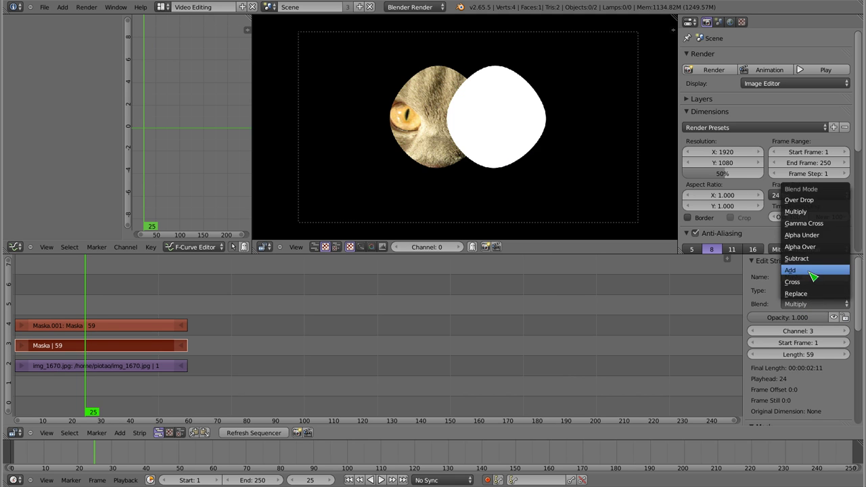
click(814, 276)
mouse_move(81, 313)
mouse_down()
mouse_move(25, 318)
mouse_move(187, 325)
mouse_move(20, 325)
mouse_move(190, 321)
mouse_move(112, 331)
mouse_up()
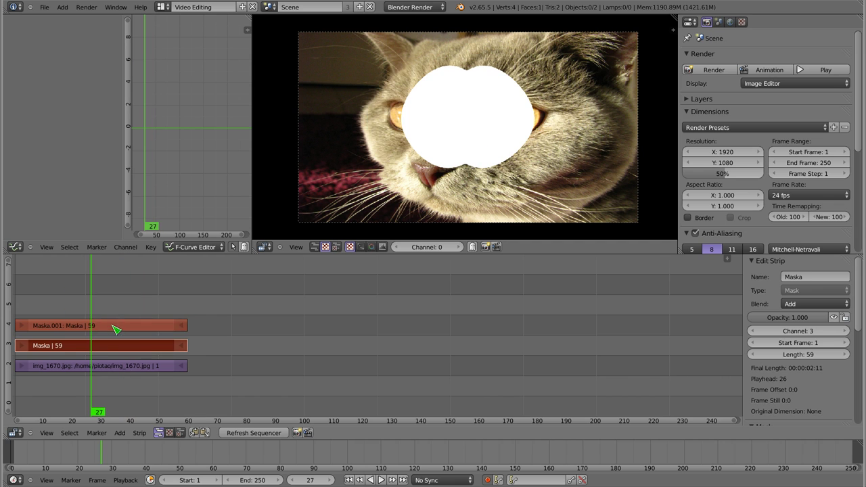
Select the Maska.001 strip and frame the mask strips in the timeline
right_click(112, 331)
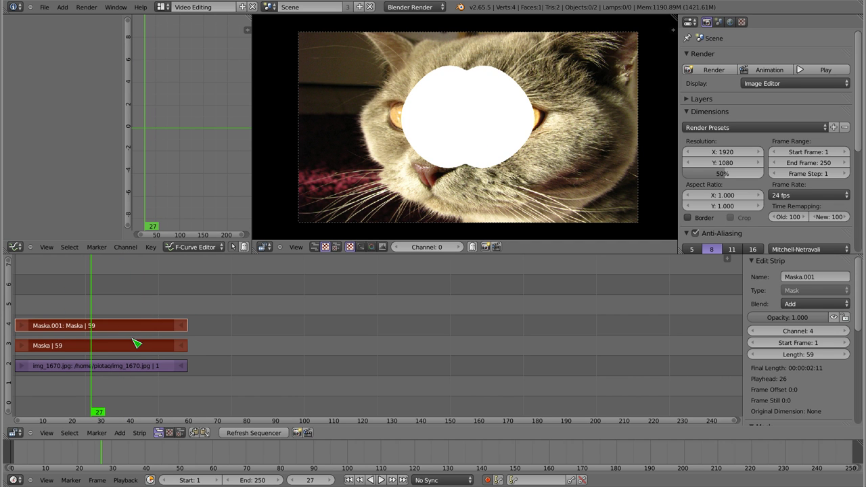
scroll(135, 347, up, 2)
scroll(237, 346, up, 1)
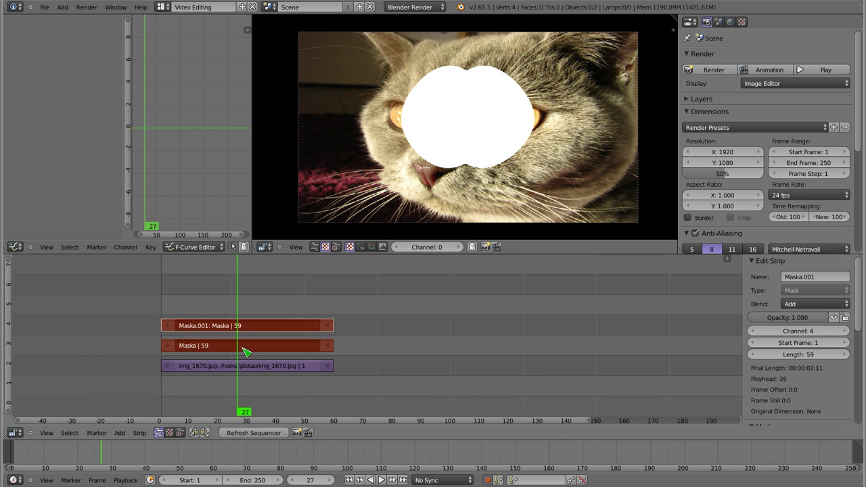
scroll(251, 346, up, 1)
scroll(262, 346, up, 2)
middle_drag(256, 298, 299, 284)
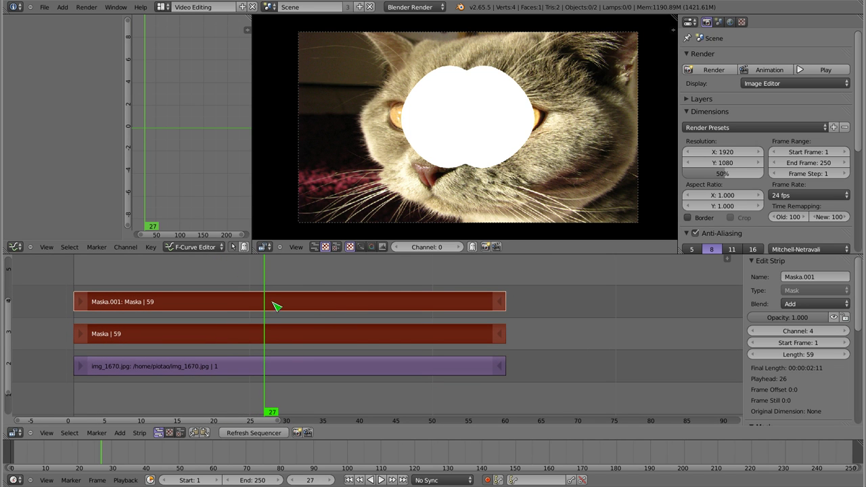
Select both Maska strips together and start Make Meta Strip with Ctrl+G
right_click(170, 332)
right_click(178, 304)
right_click(180, 320)
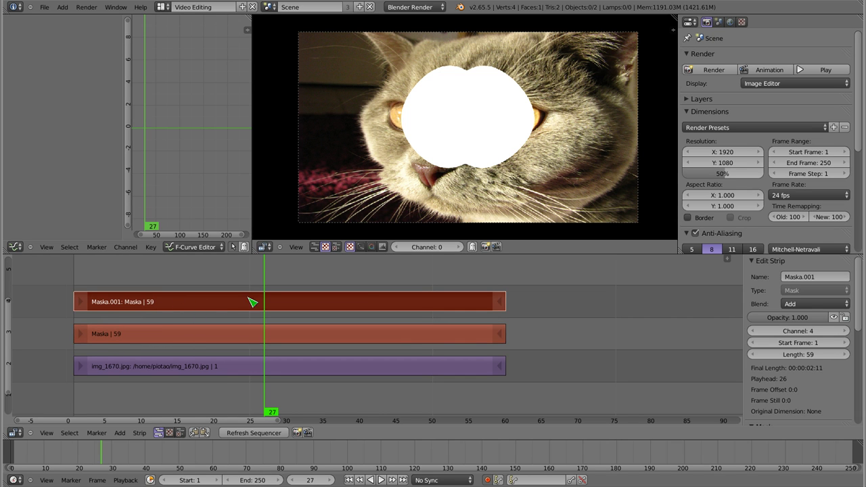
right_click(249, 342)
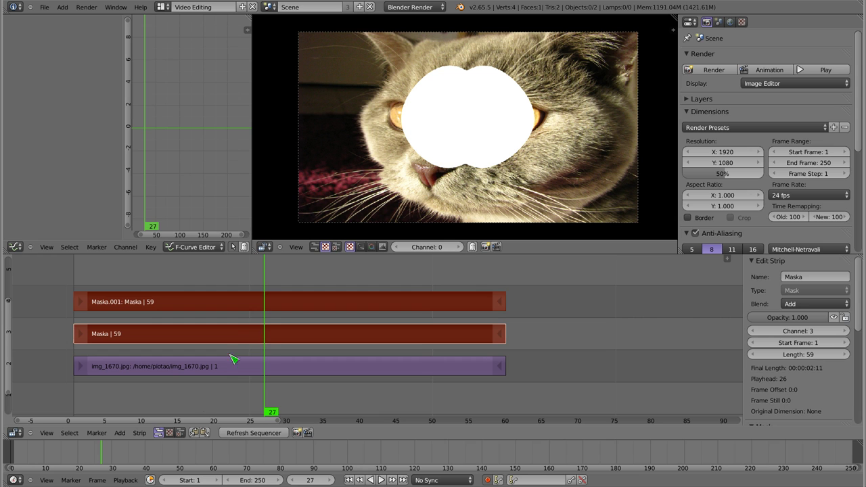
click(141, 434)
key(ctrl+g)
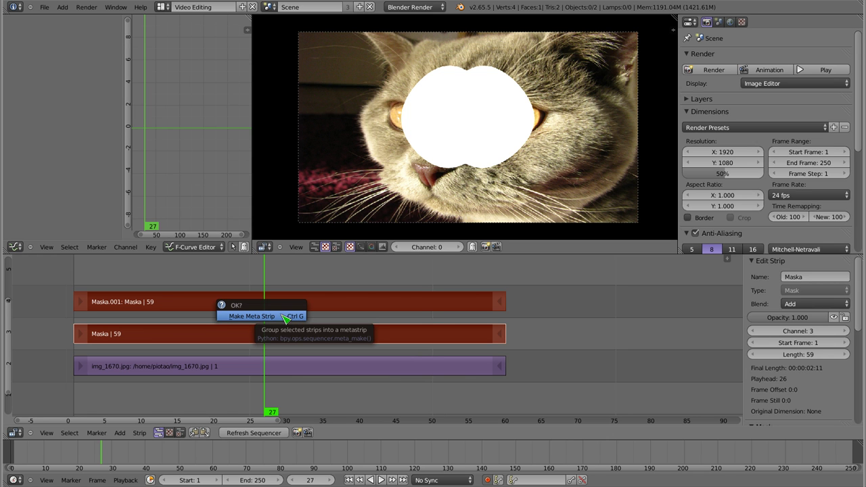
click(287, 316)
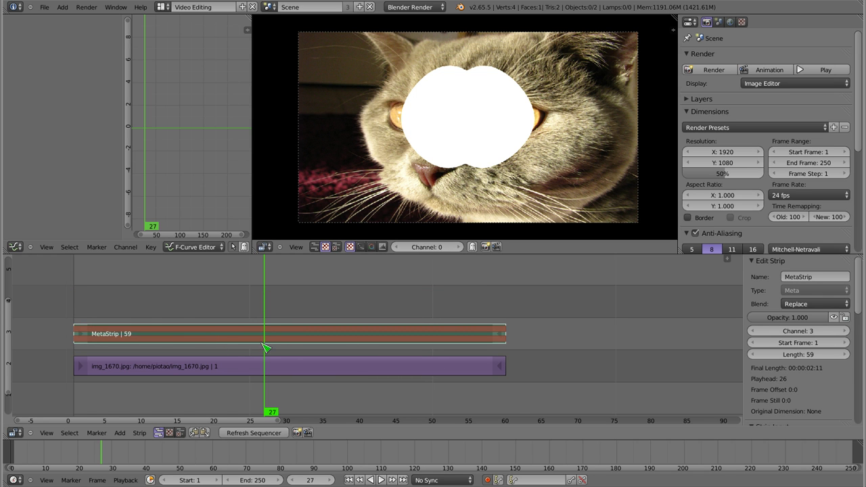
middle_drag(265, 348, 328, 346)
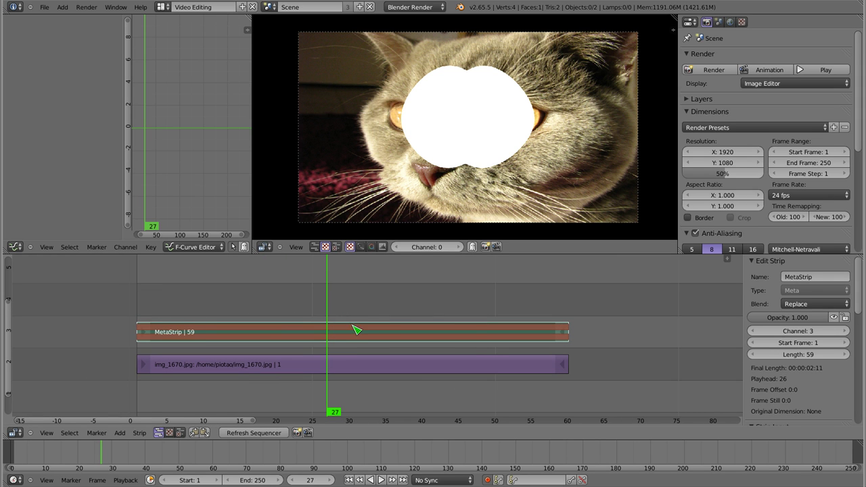
key(alt+g)
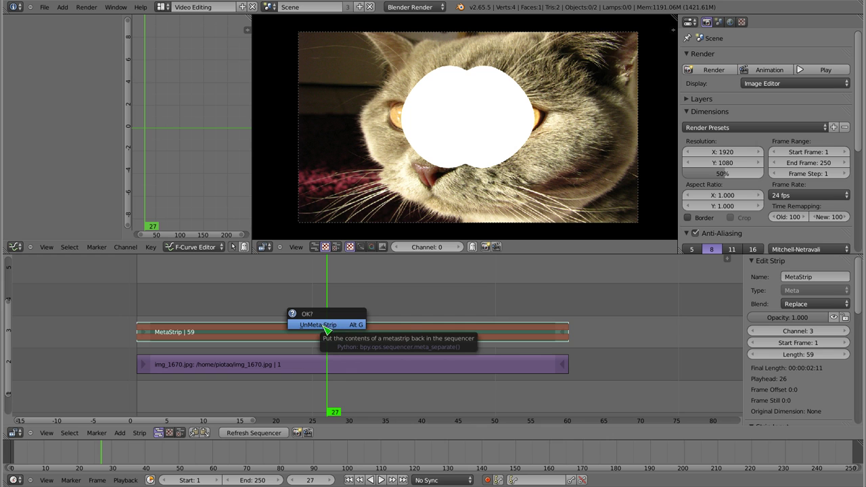
click(351, 326)
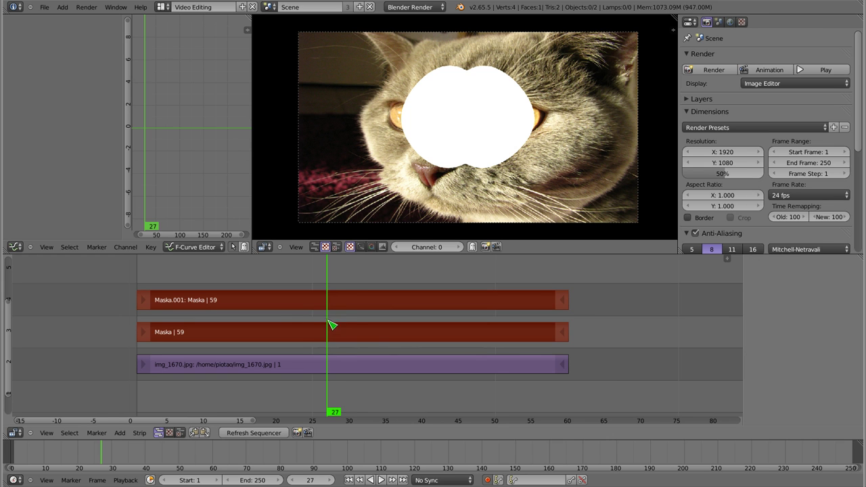
right_click(377, 300)
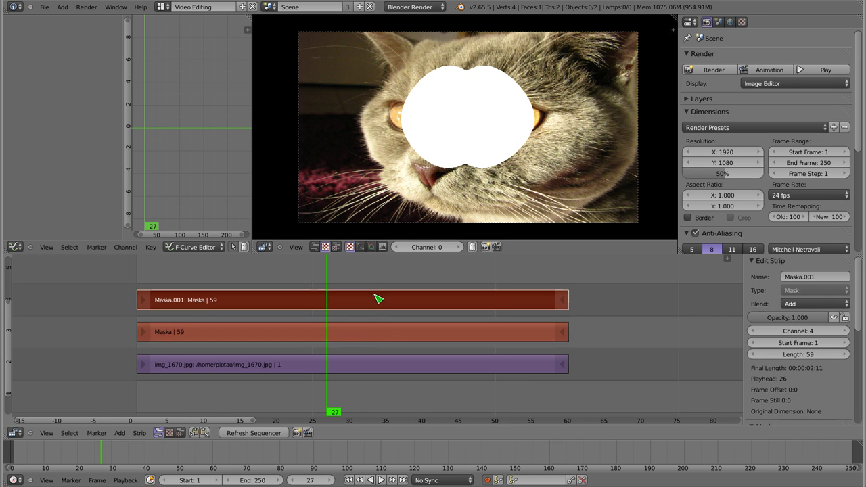
right_click(368, 341)
right_click(372, 304)
right_click(372, 336)
right_click(373, 305)
right_click(372, 335)
right_click(375, 313)
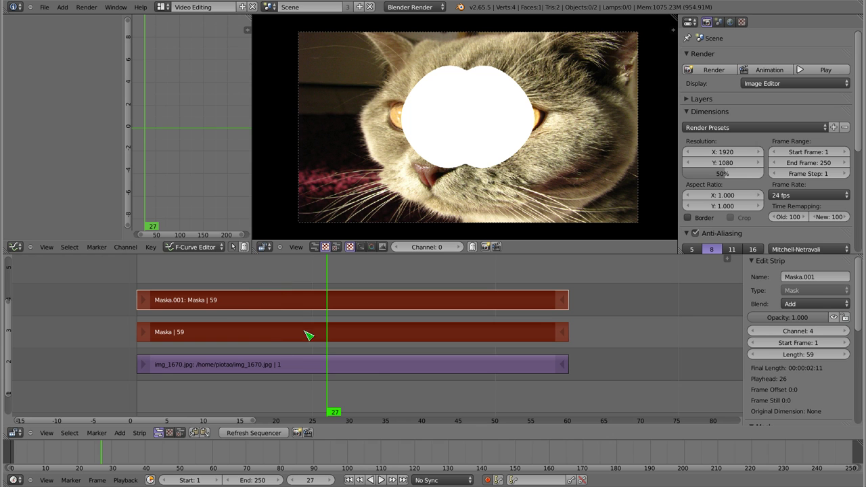
Group both masks into a MetaStrip and move it to channel 3
key(ctrl+g)
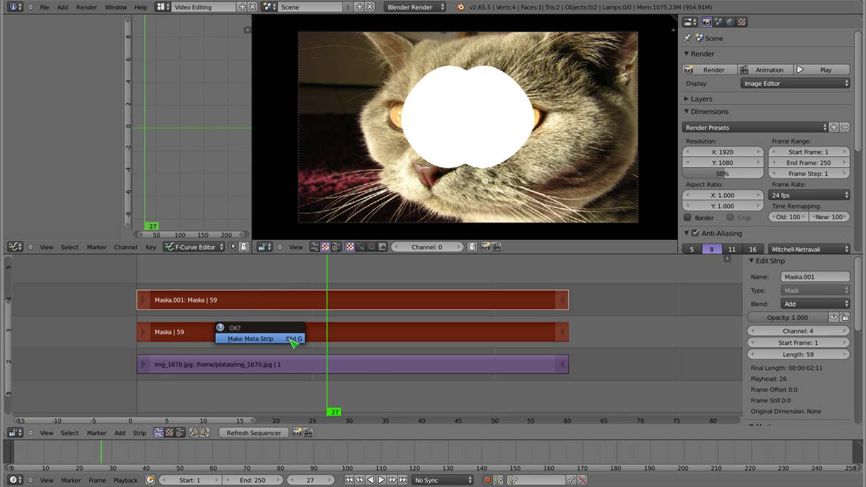
click(293, 339)
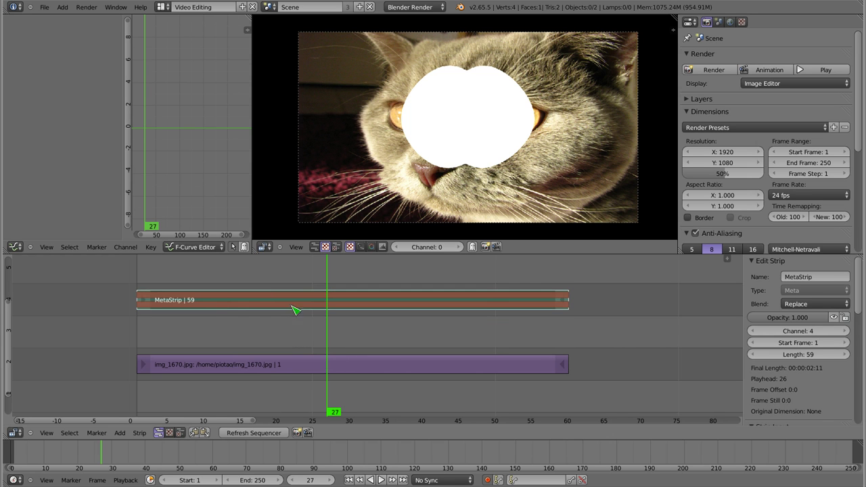
right_drag(281, 312, 280, 342)
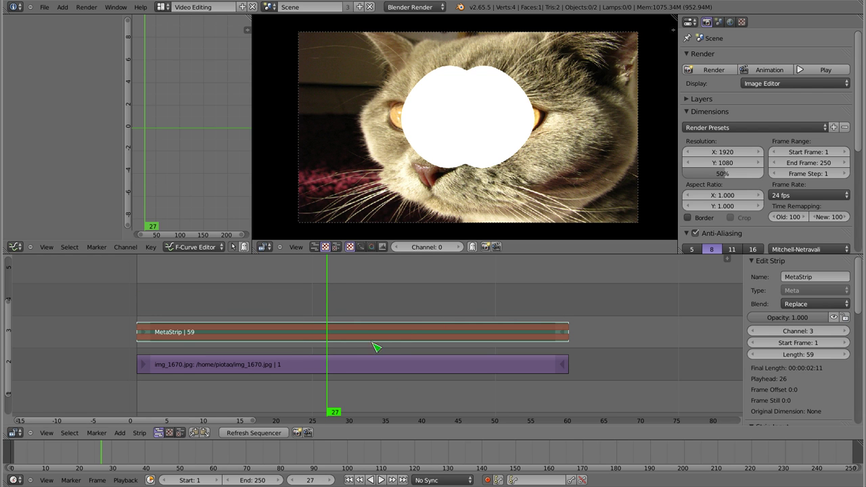
mouse_move(331, 316)
mouse_down()
mouse_move(156, 309)
mouse_move(187, 313)
mouse_up()
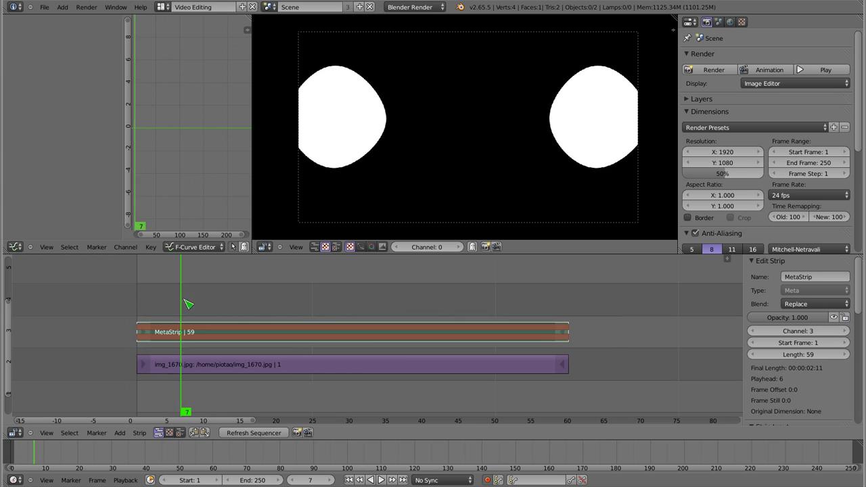
Set the MetaStrip's blend mode to Multiply and refresh the sequencer to show the eyes
right_click(204, 363)
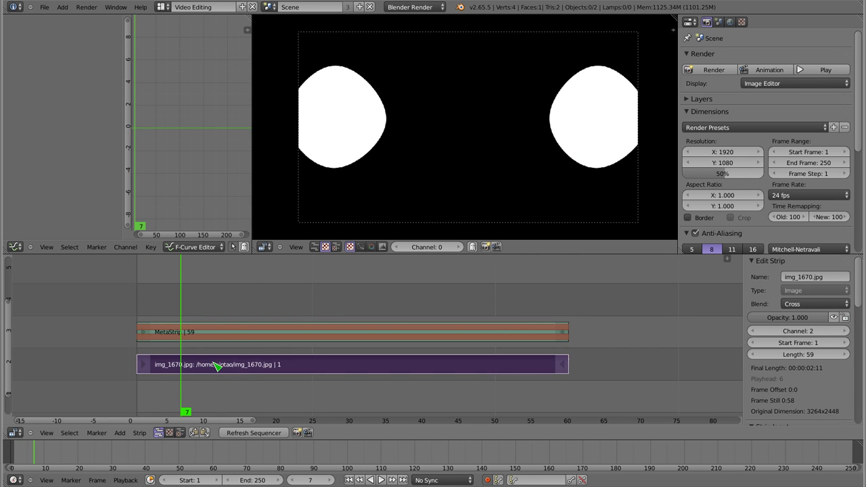
right_click(218, 333)
click(813, 304)
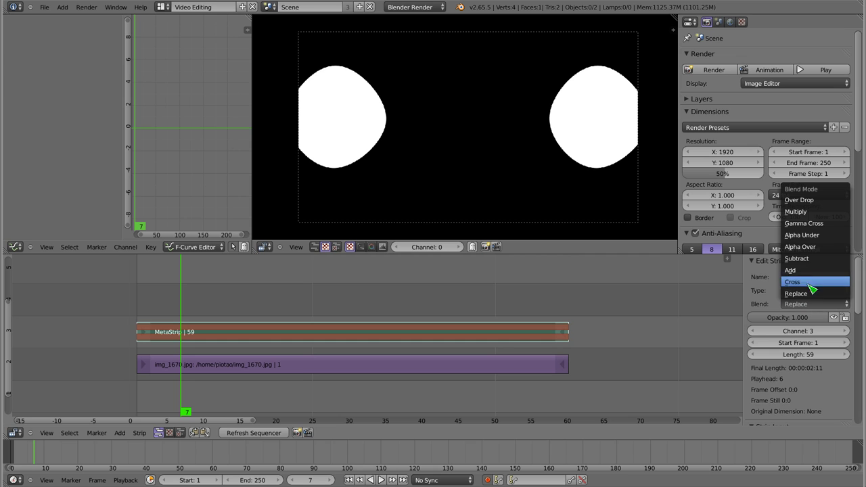
click(797, 211)
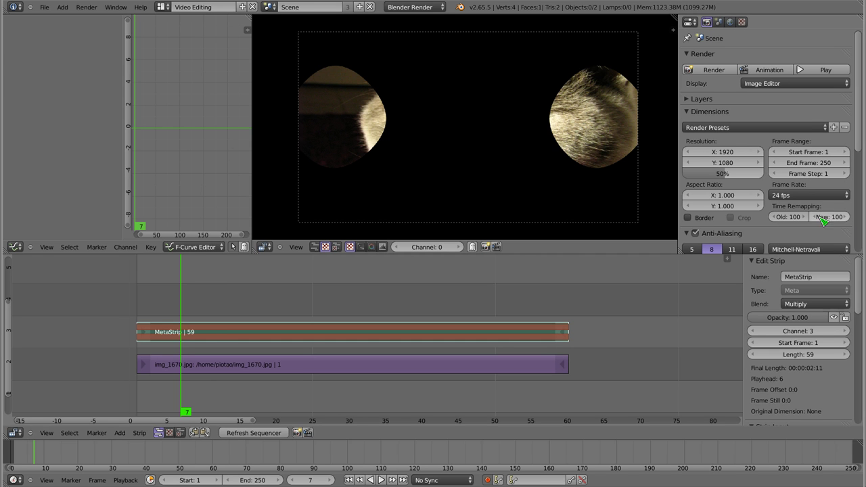
mouse_move(180, 322)
mouse_down()
mouse_move(142, 326)
mouse_move(368, 311)
mouse_move(333, 315)
mouse_up()
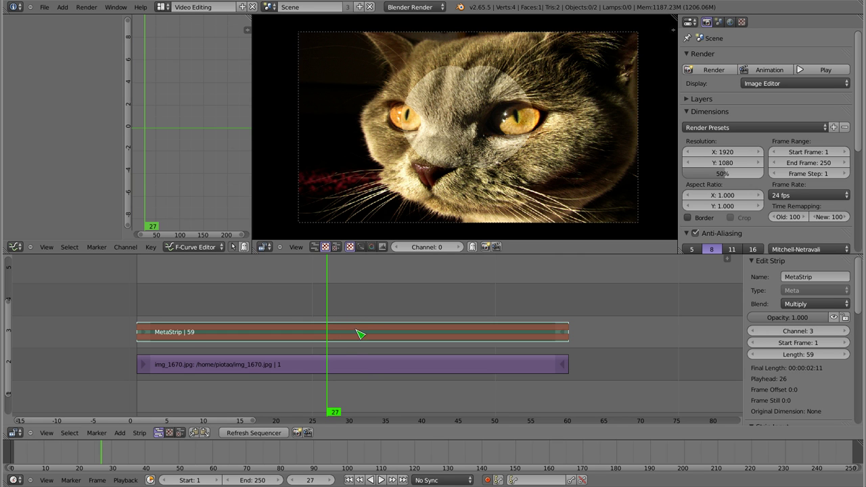
click(257, 436)
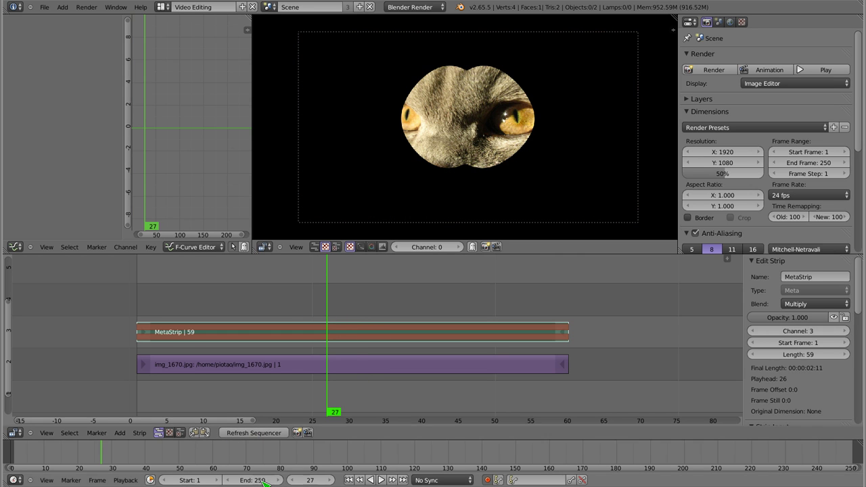
mouse_move(326, 292)
mouse_down()
mouse_move(139, 317)
mouse_move(570, 309)
mouse_move(361, 327)
mouse_move(143, 325)
mouse_move(272, 313)
mouse_move(571, 311)
mouse_move(138, 312)
mouse_up()
key(shift+a)
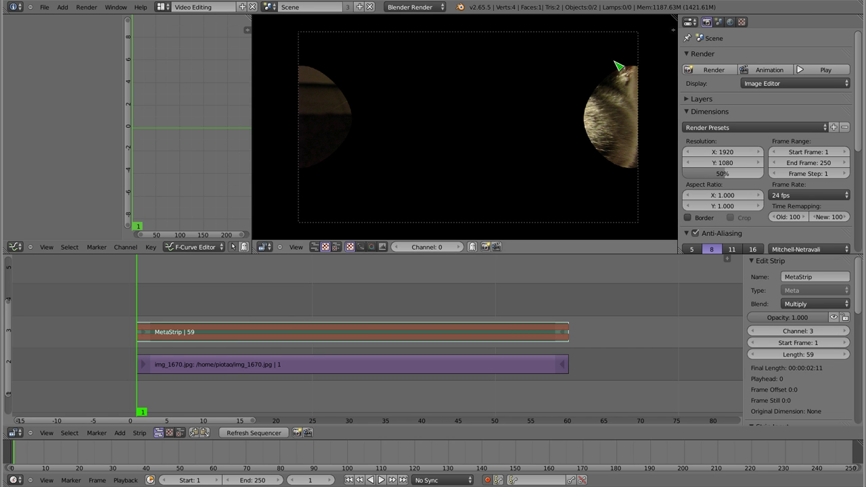
mouse_move(142, 312)
mouse_down()
mouse_move(435, 316)
mouse_move(427, 318)
mouse_up()
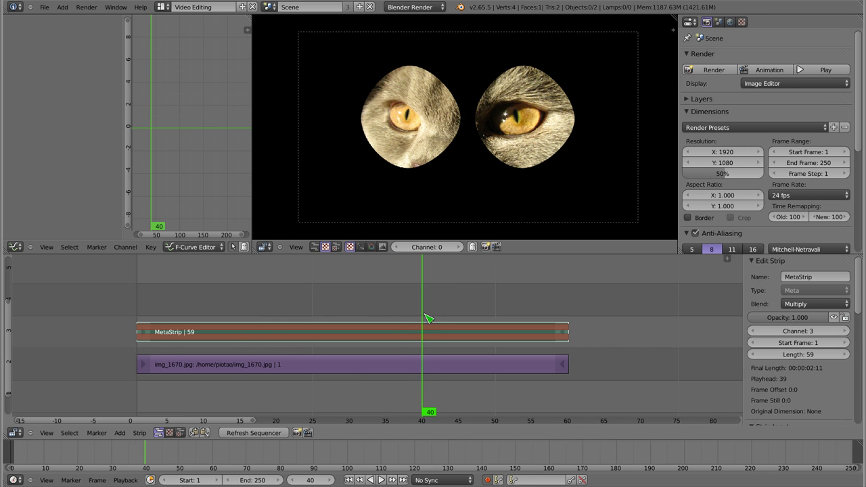
middle_drag(246, 343, 269, 332)
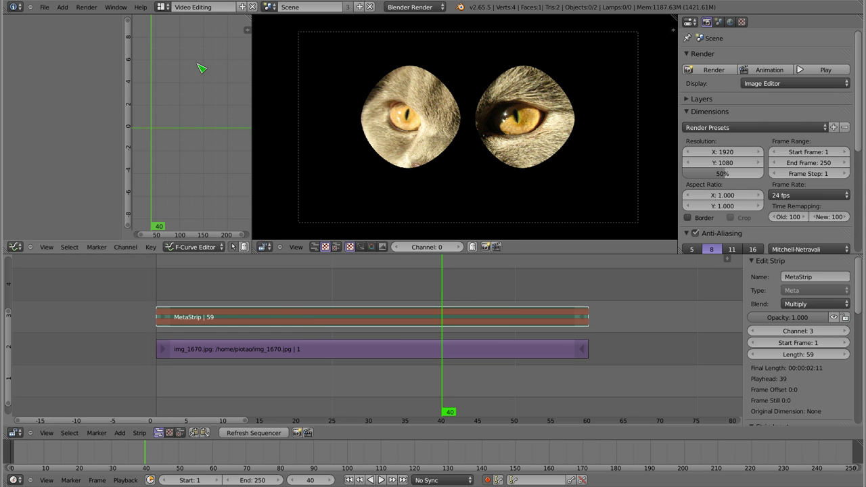
click(163, 7)
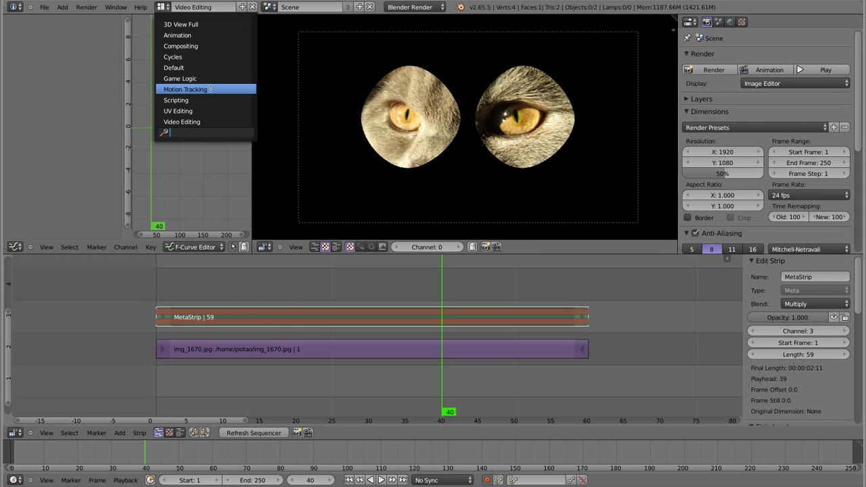